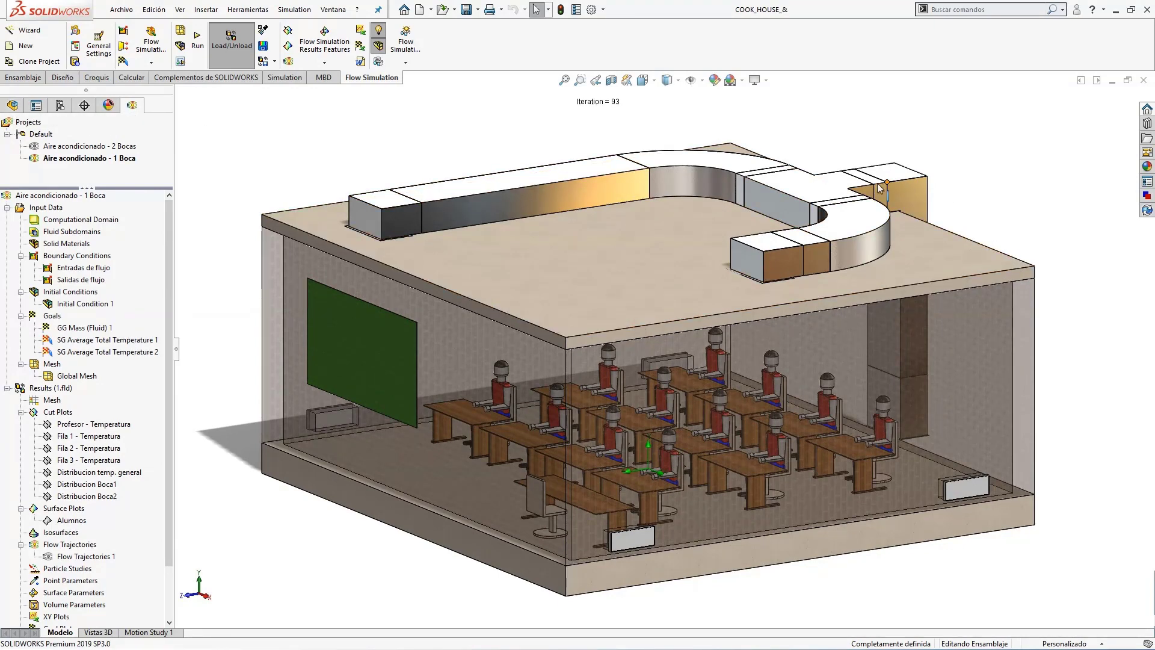
Open the General Settings of the Aire acondicionado - 1 Boca project and review its analysis type and gravity components.
middle_click_drag(452, 176, 477, 129)
middle_click_drag(639, 210, 633, 170)
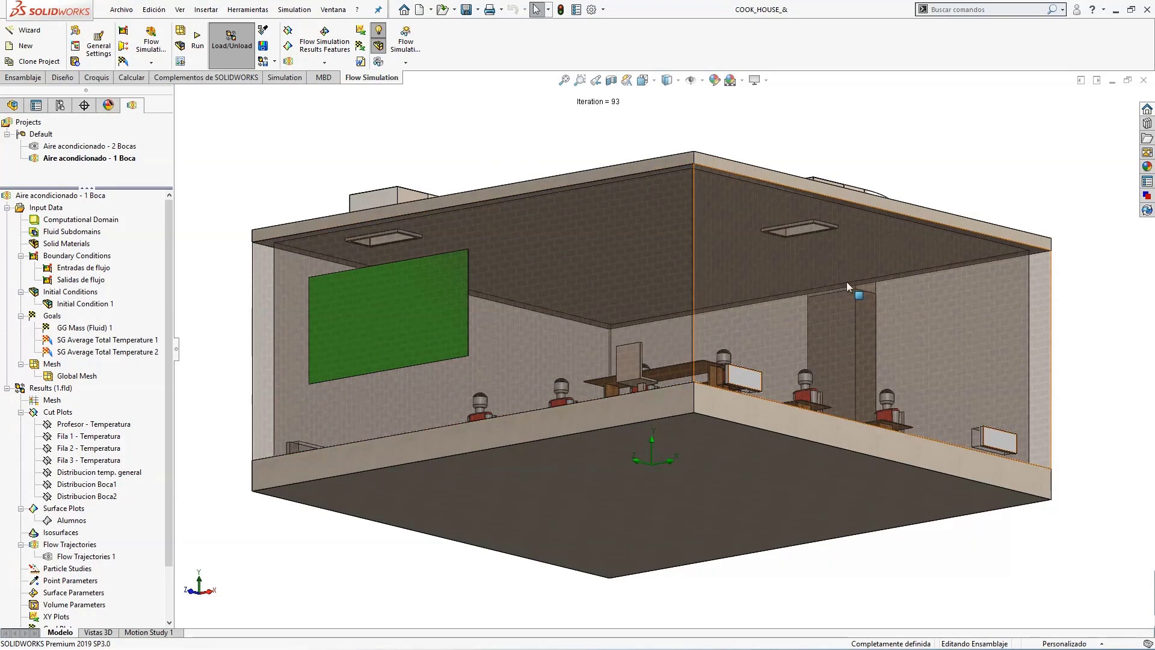
middle_click_drag(847, 282, 833, 344)
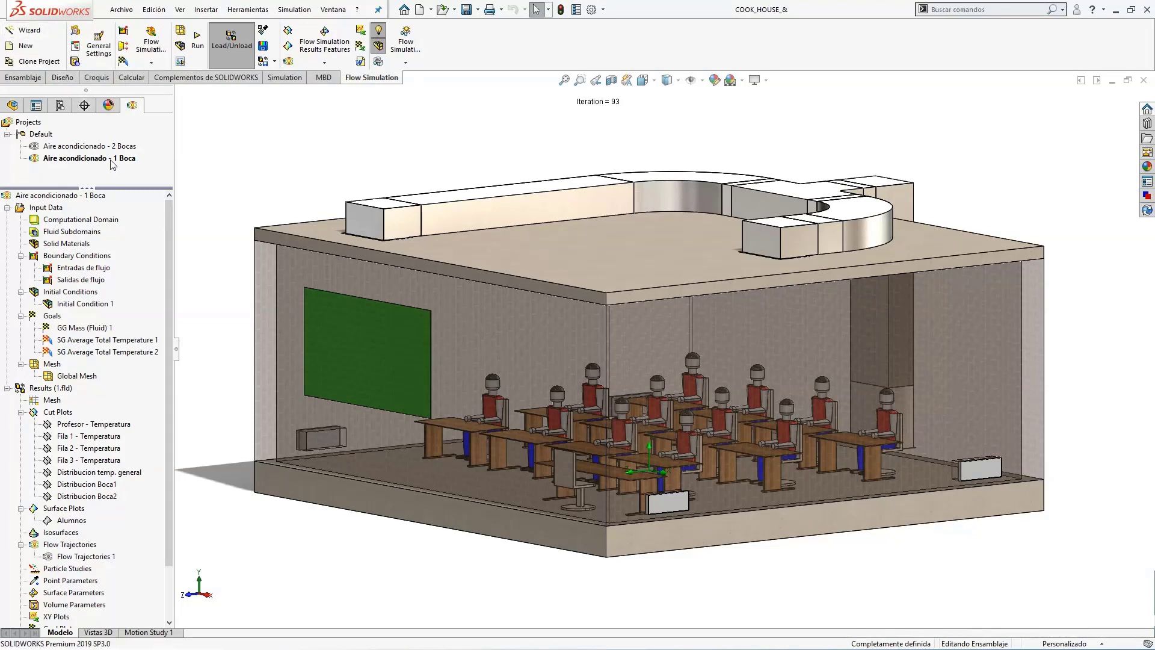
right_click(39, 205)
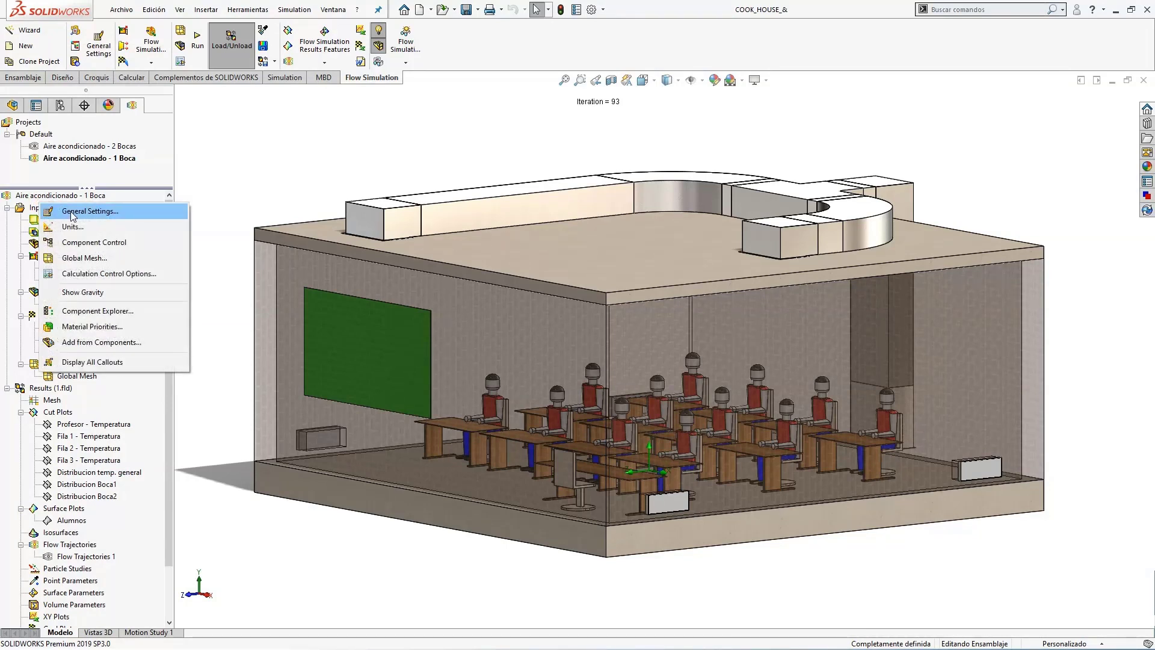
left_click(117, 212)
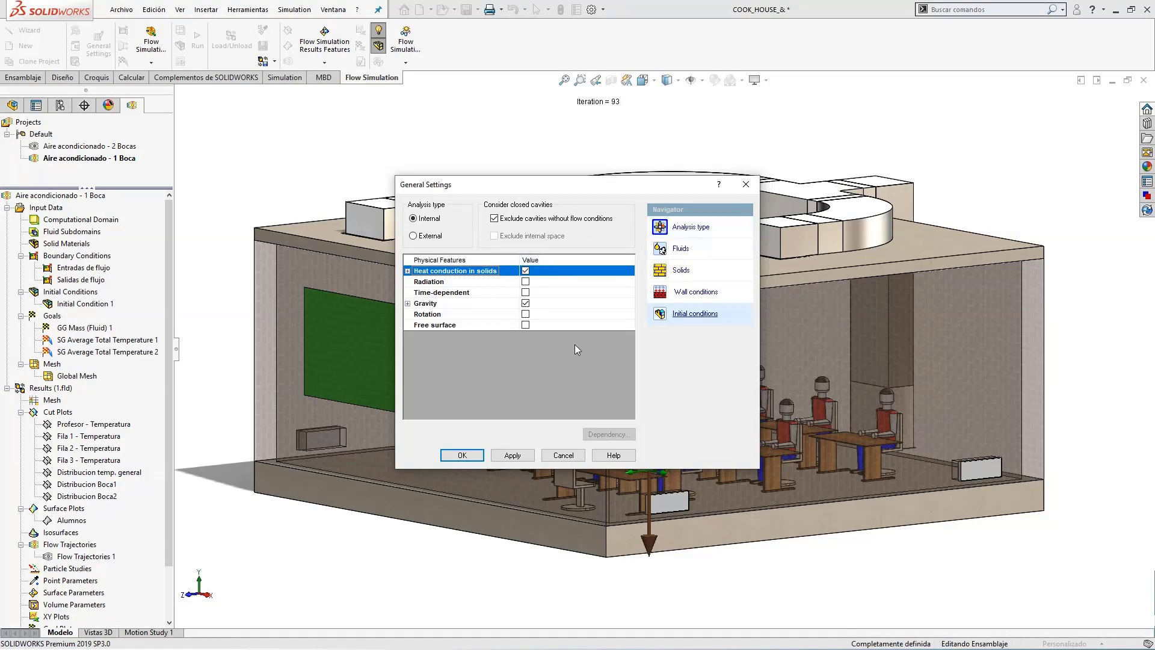
left_click(407, 303)
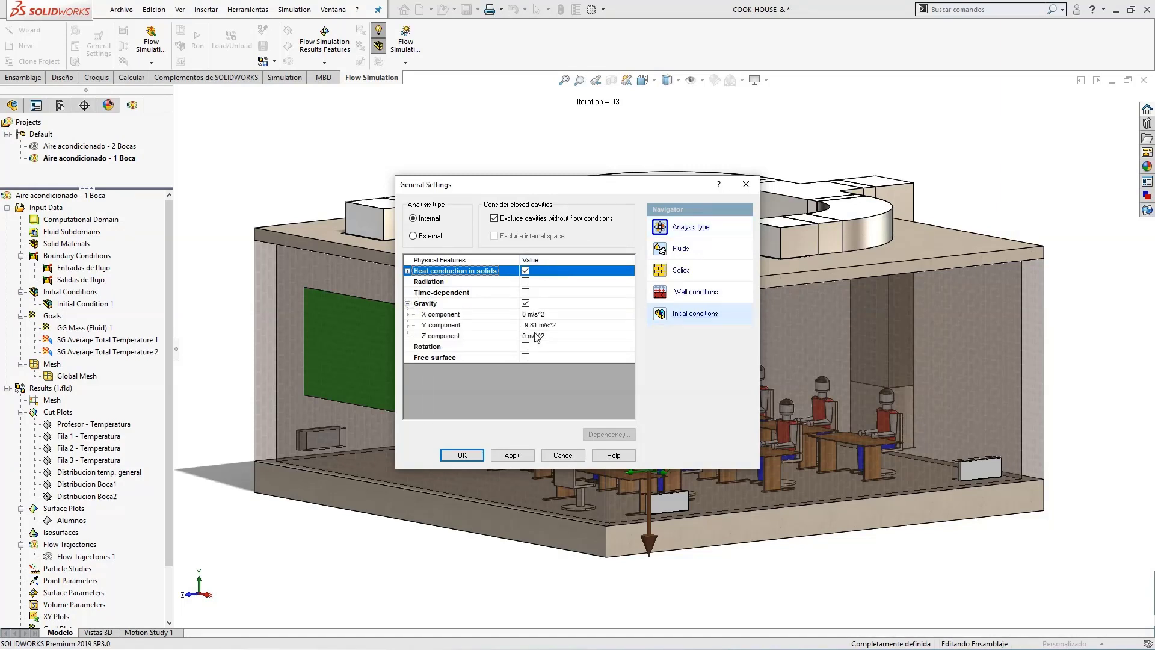
left_click_drag(577, 192, 564, 171)
Review the project's default fluid, solid material and outer wall conditions in General Settings.
left_click(708, 232)
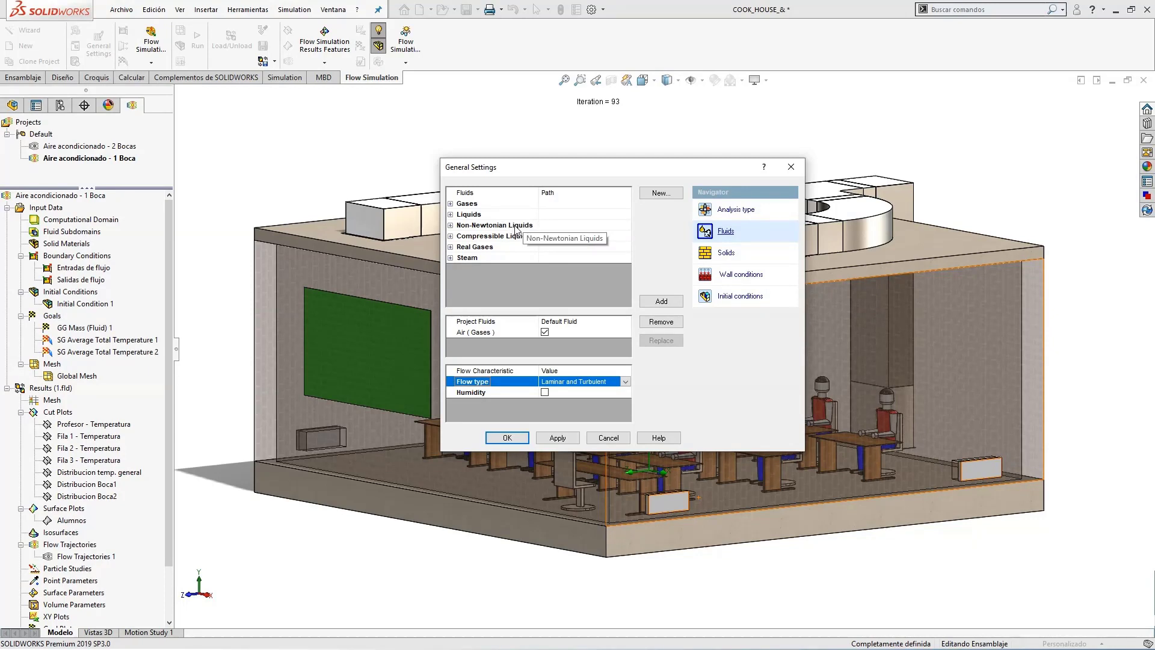
left_click_drag(570, 170, 543, 151)
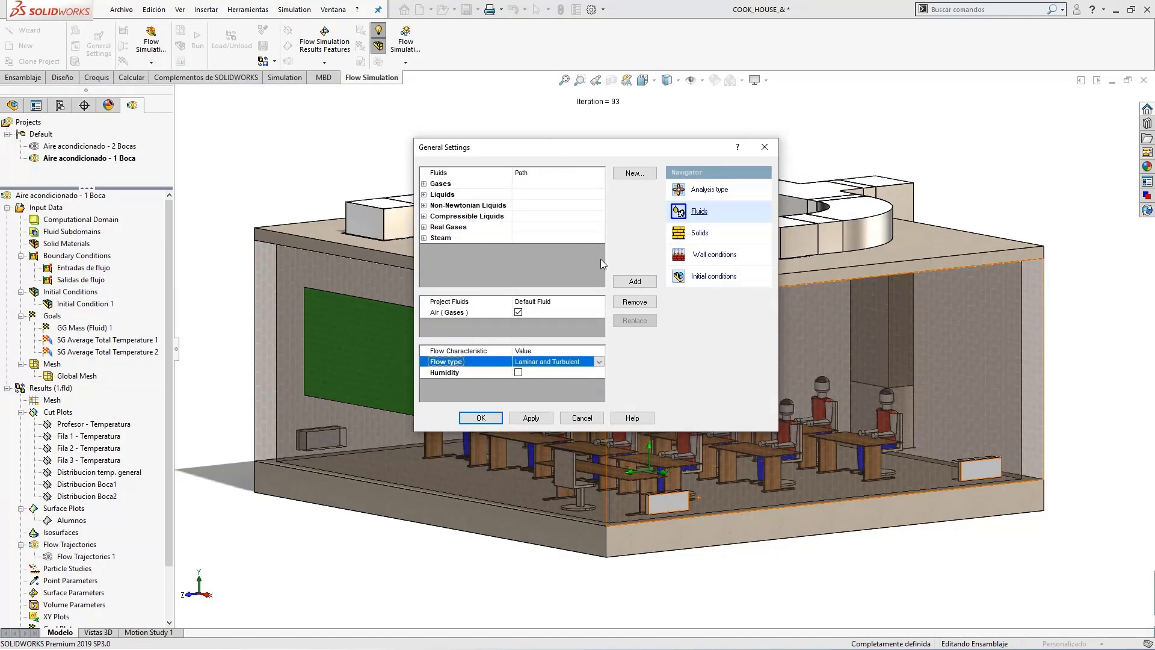
left_click(700, 234)
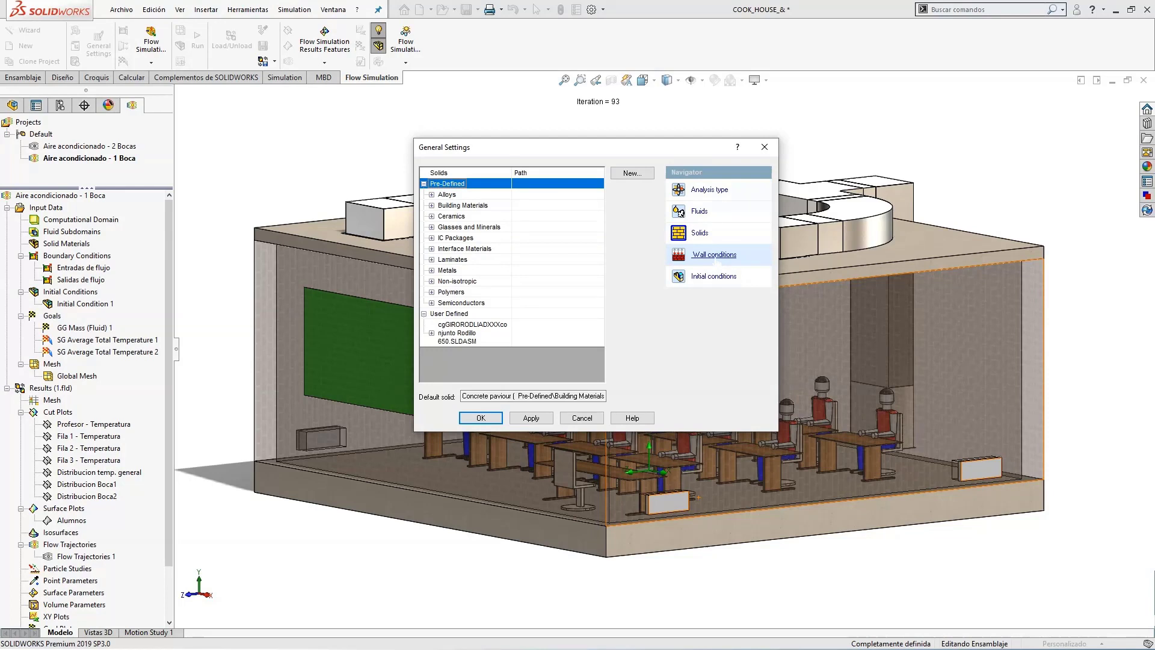
left_click(710, 255)
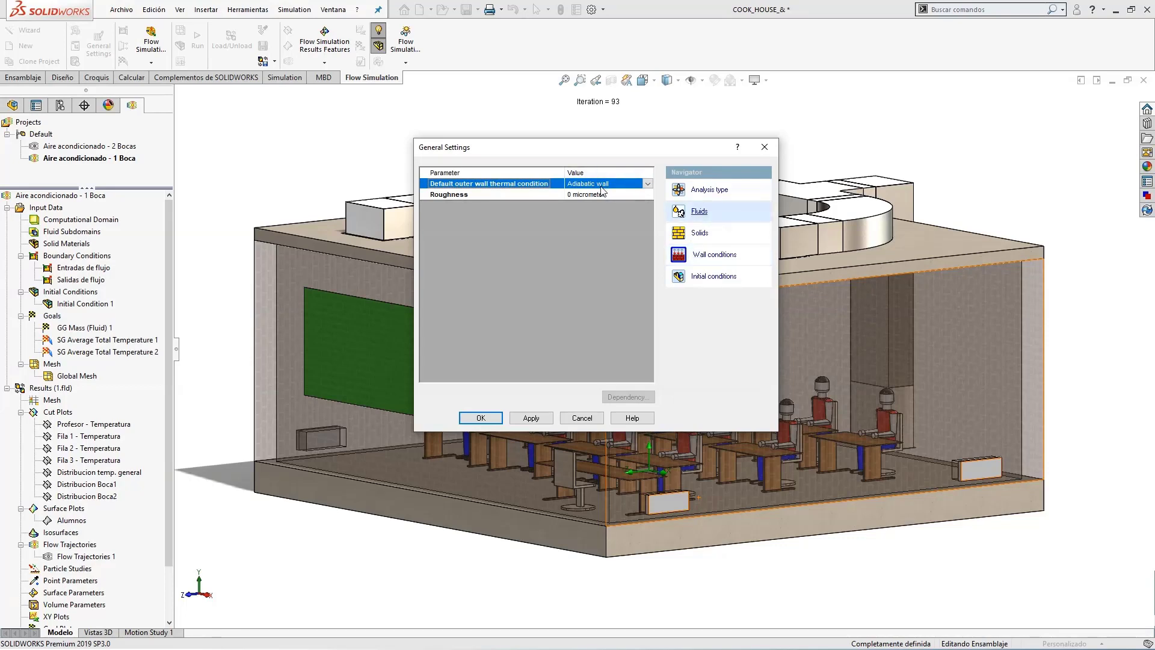
left_click_drag(622, 151, 613, 150)
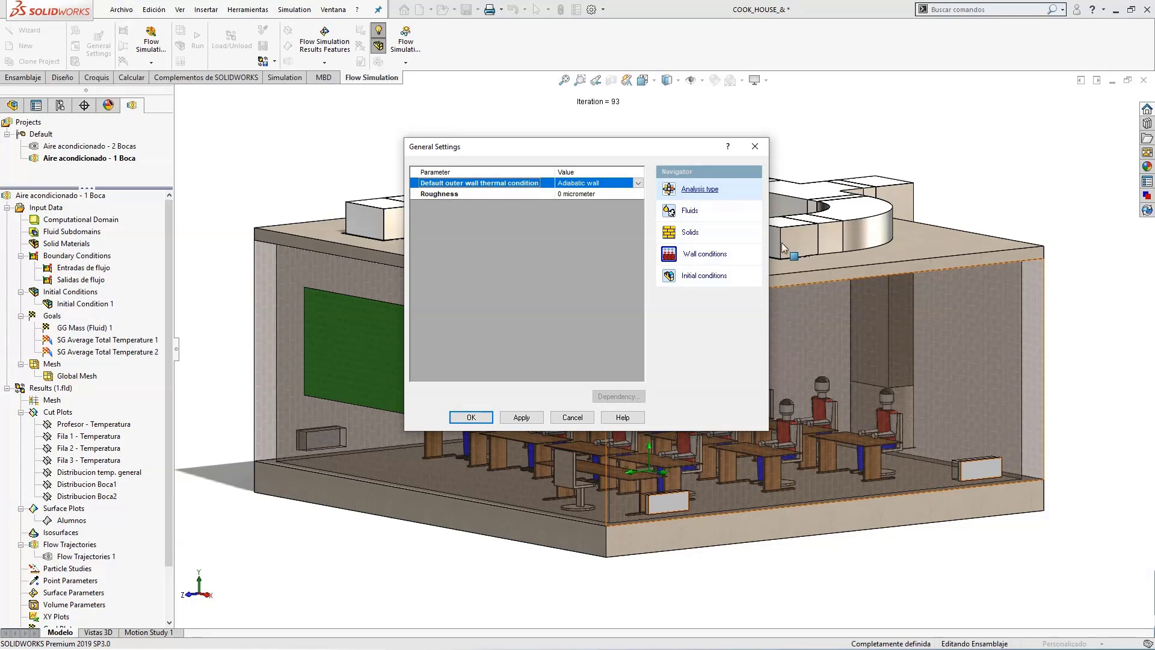
Review the project's initial conditions, including the solid and turbulence parameters, and accept General Settings.
left_click(719, 277)
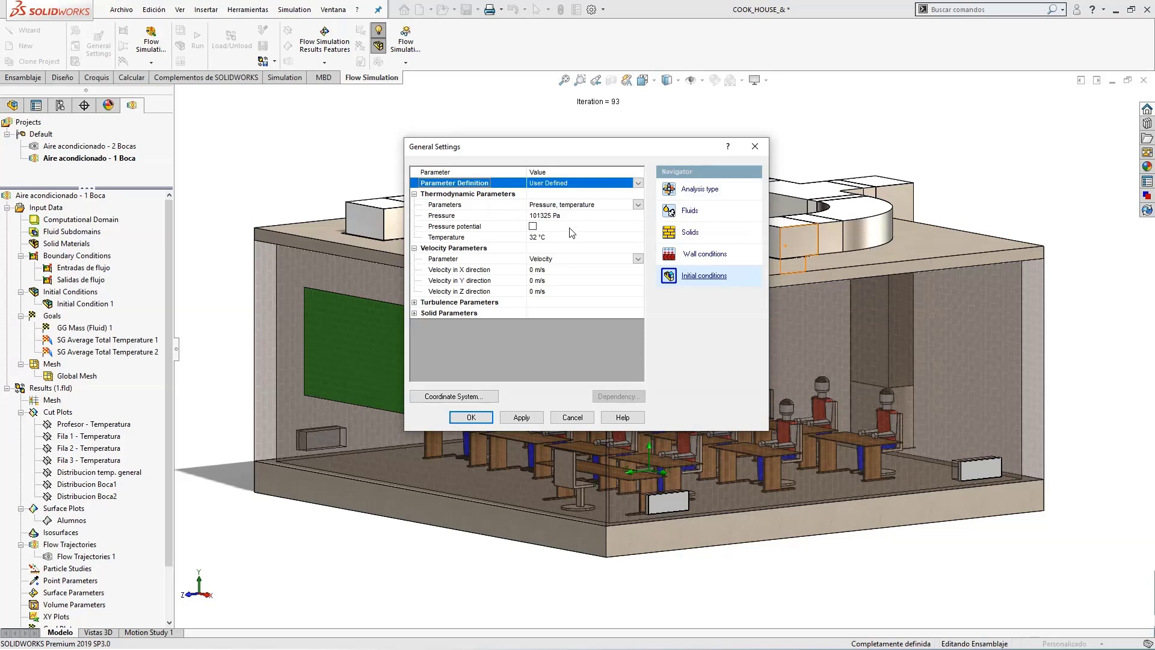
left_click(414, 313)
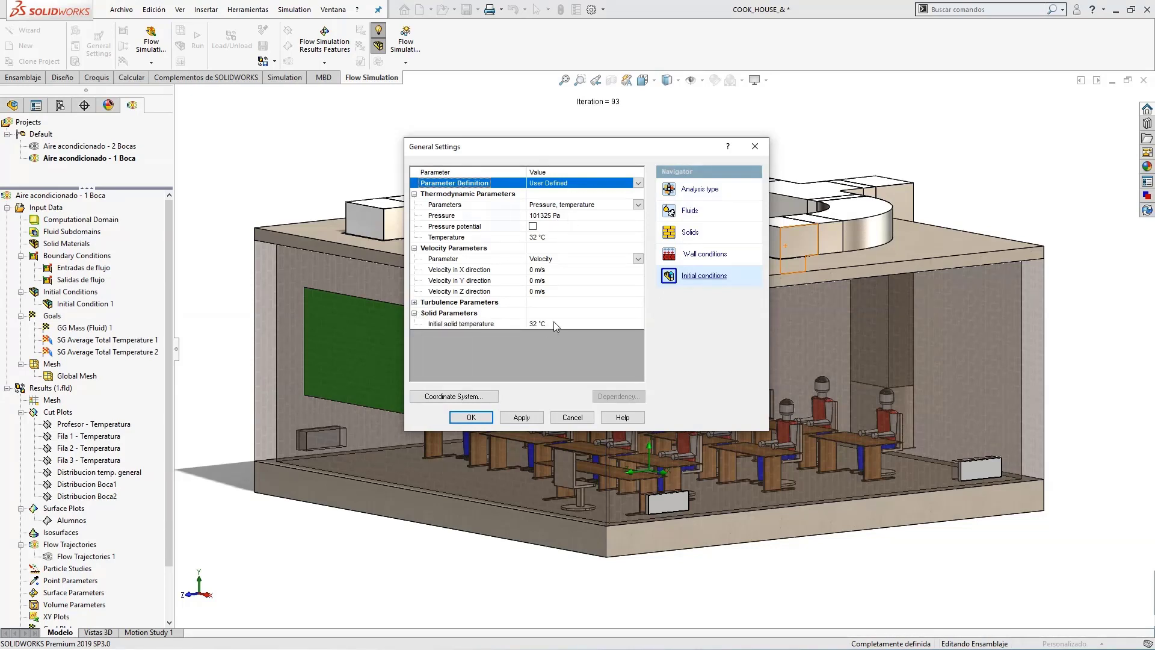
left_click(414, 302)
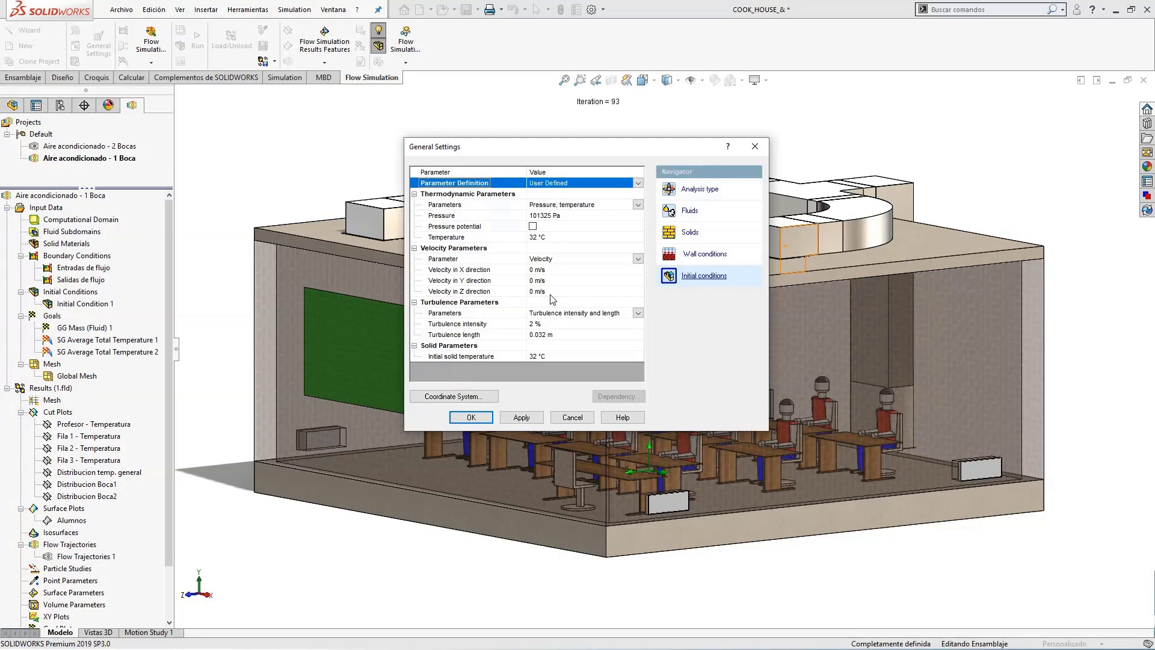
left_click(471, 418)
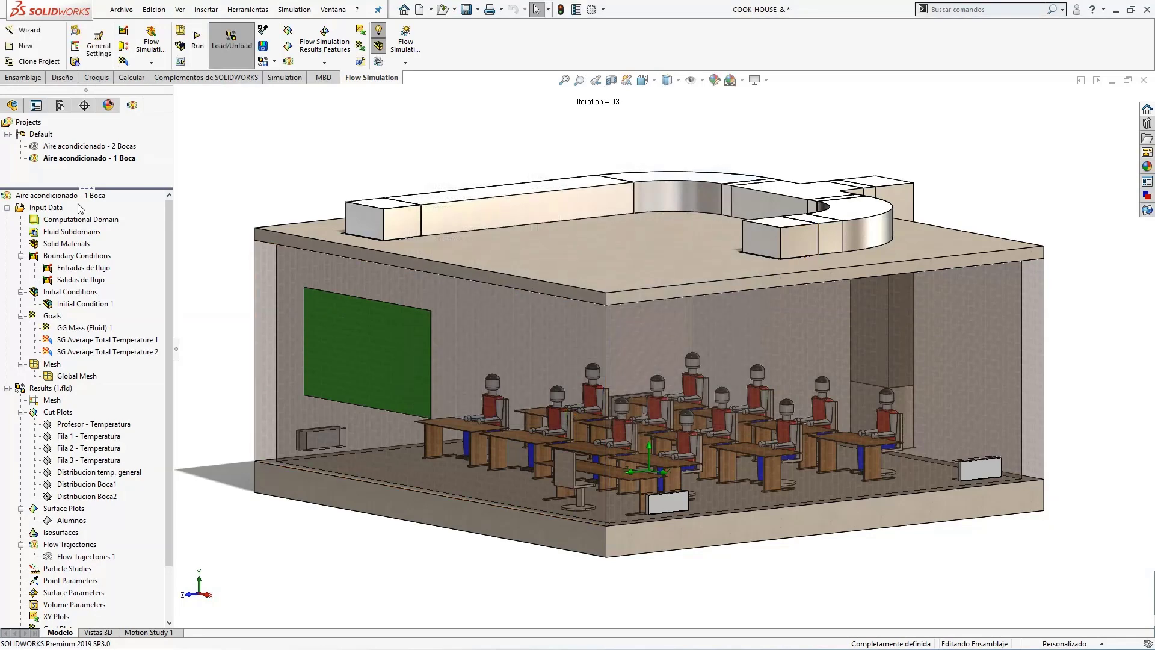
Open the Entradas de flujo boundary condition, examine its inlet face, volume flow and thermodynamic parameters, and accept it.
left_click(87, 269)
right_click(87, 269)
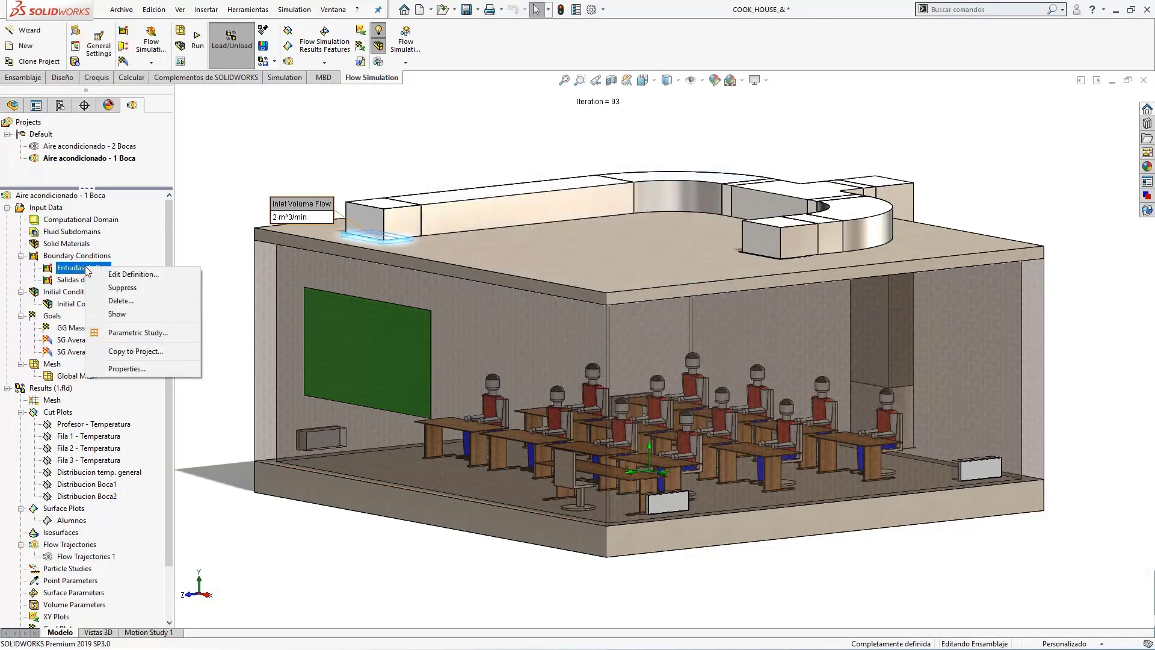
left_click(133, 275)
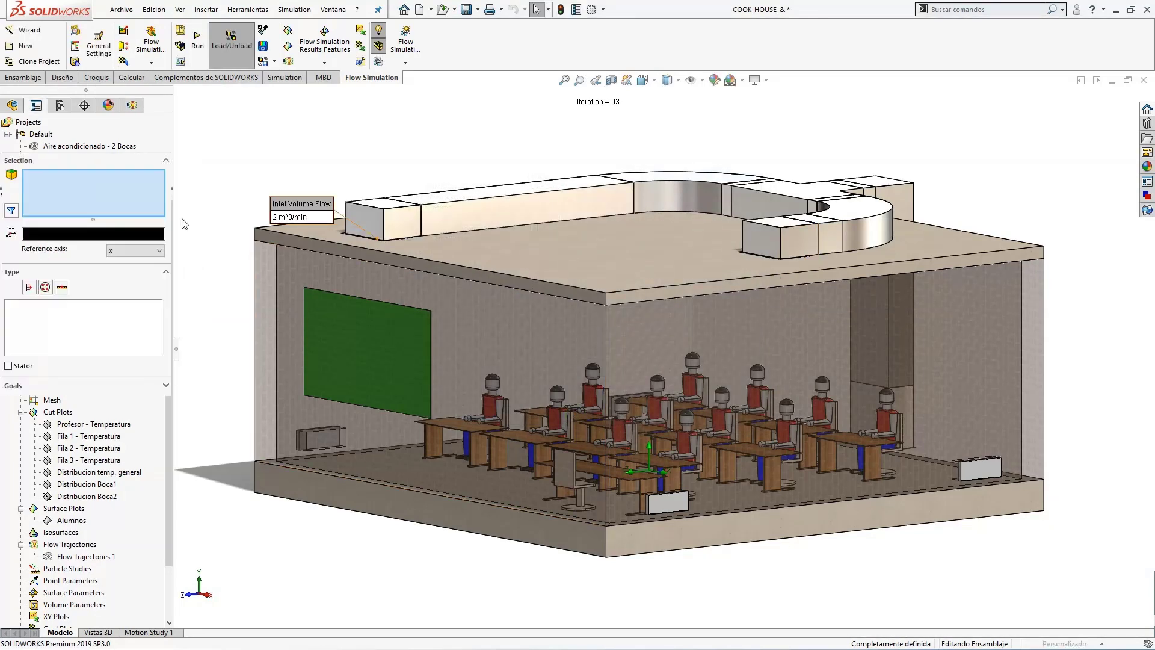
left_click_drag(284, 202, 262, 123)
middle_click_drag(262, 123, 298, 152)
scroll(298, 152, "down", 1)
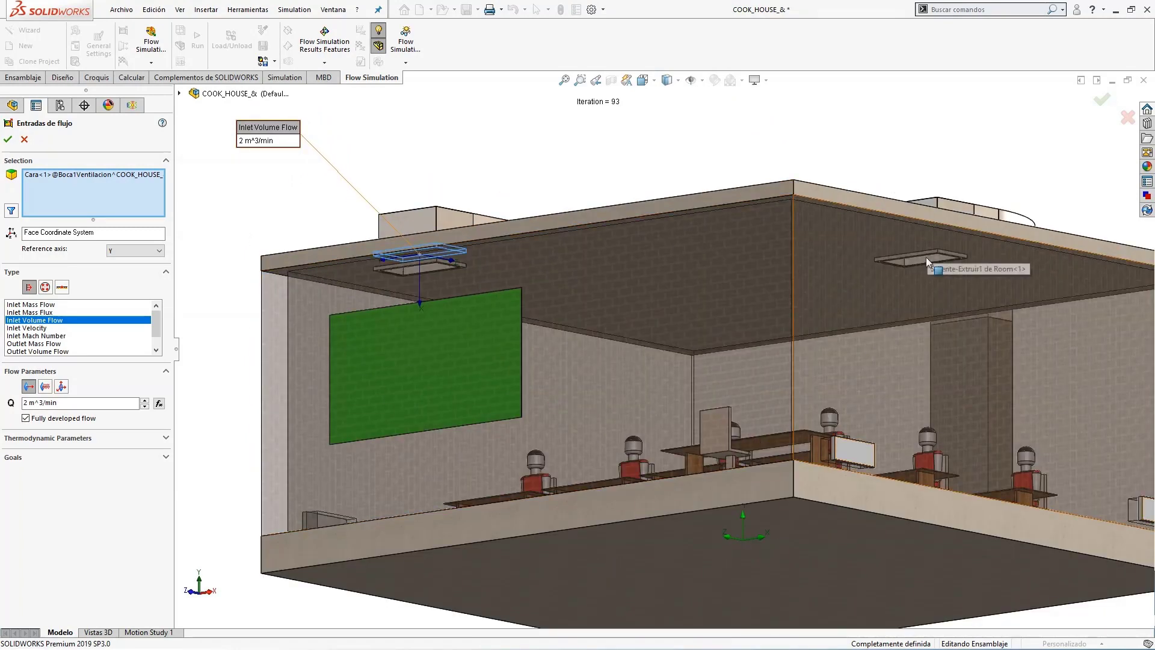
scroll(945, 270, "up", 3)
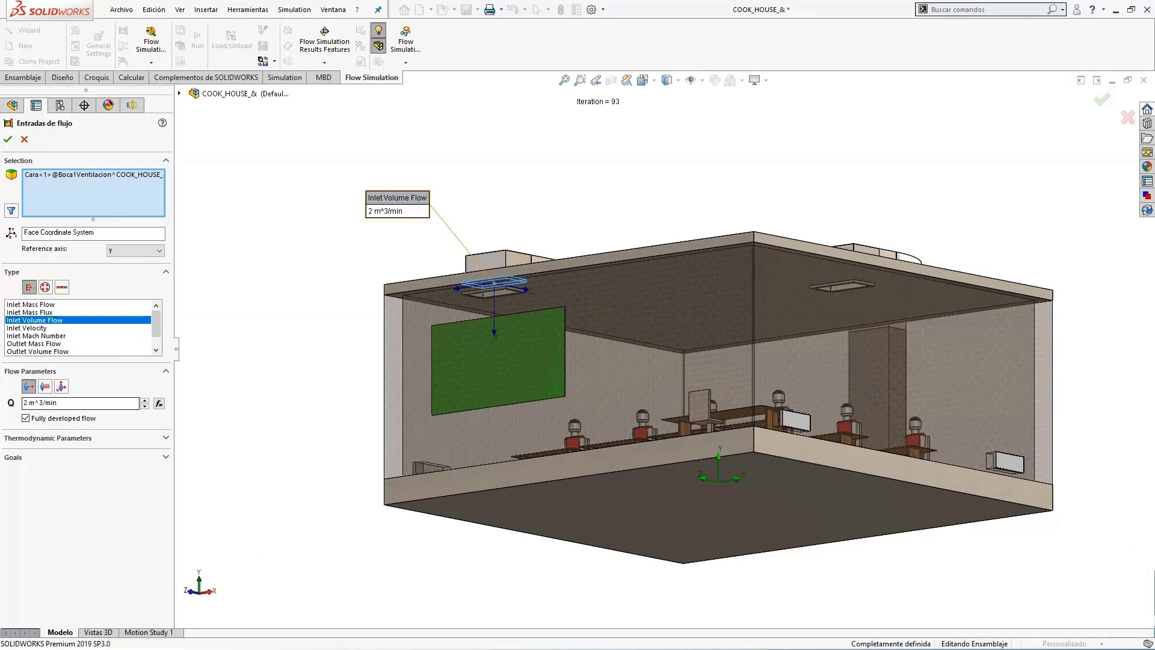
scroll(620, 258, "down", 1)
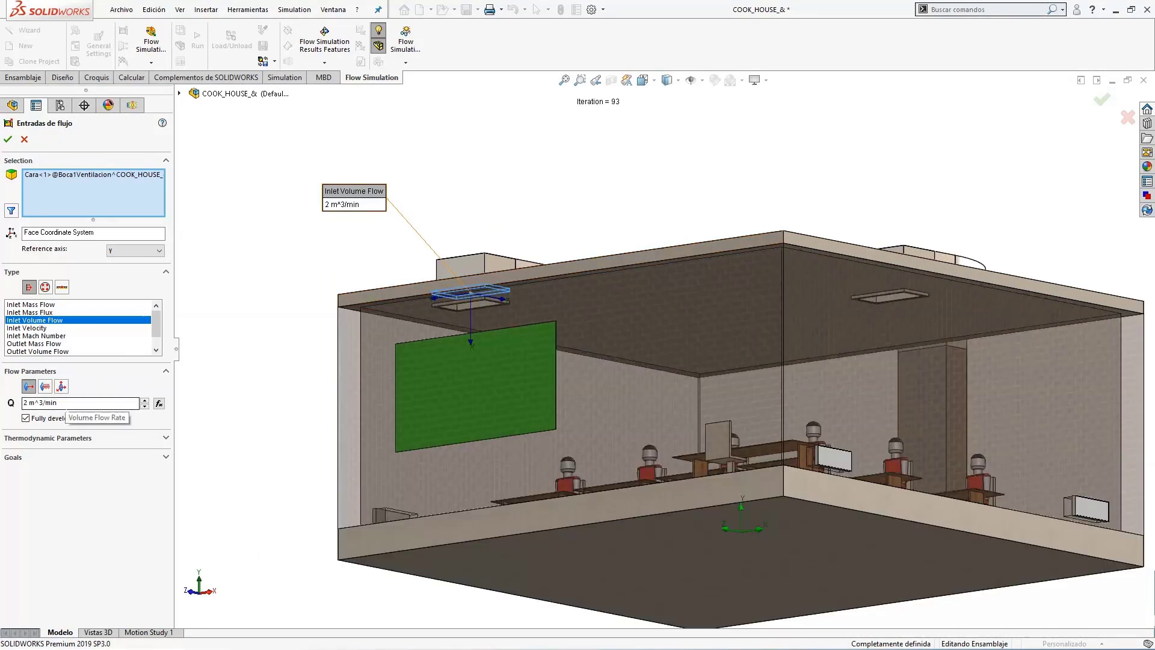
left_click(84, 438)
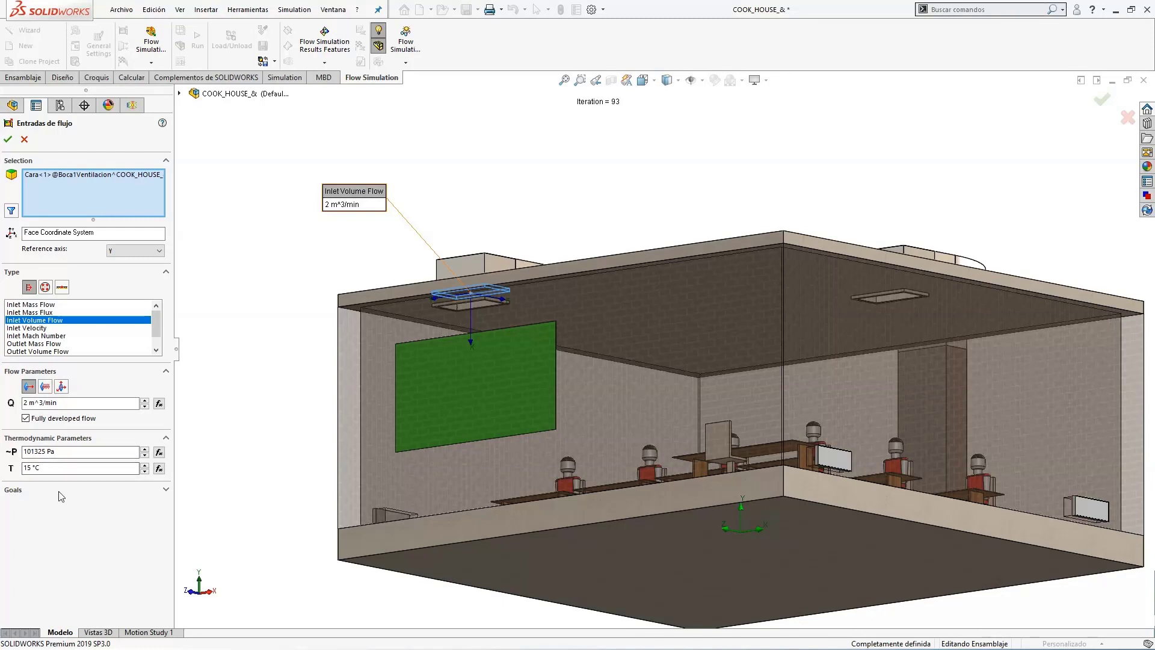
left_click(8, 139)
Open the Salidas de flujo boundary condition, examine its outlet faces and environment pressure settings, and accept it.
left_click(80, 279)
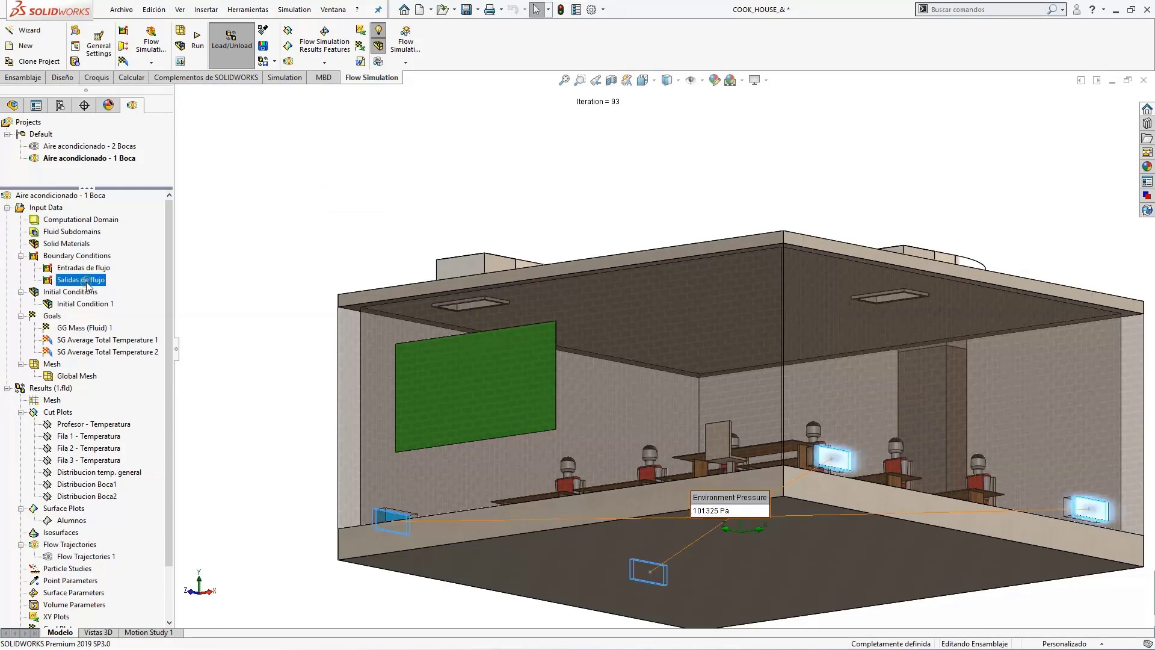
right_click(81, 279)
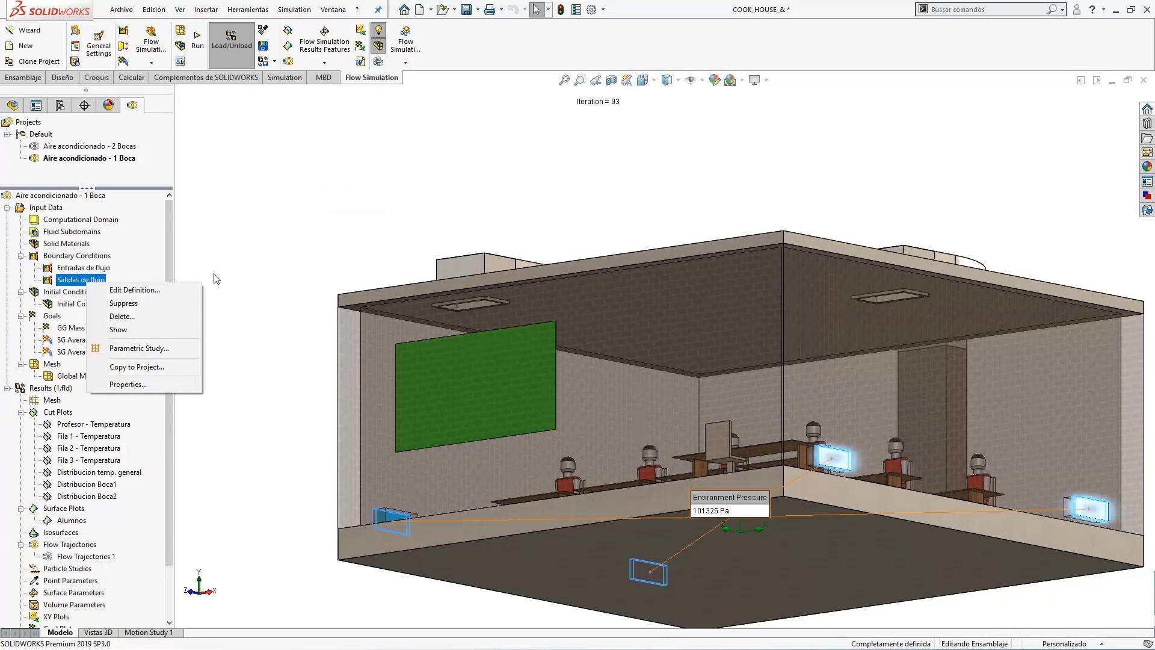
left_click(172, 290)
middle_click_drag(872, 212, 875, 265)
scroll(883, 273, "up", 2)
scroll(869, 282, "down", 1)
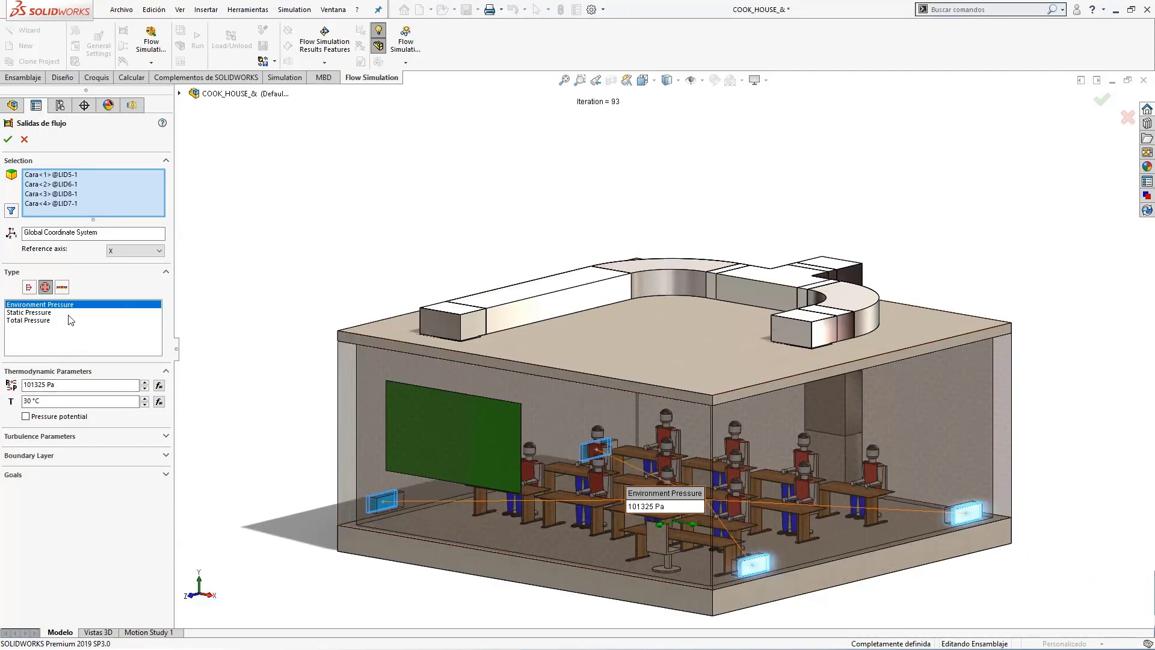
left_click(8, 140)
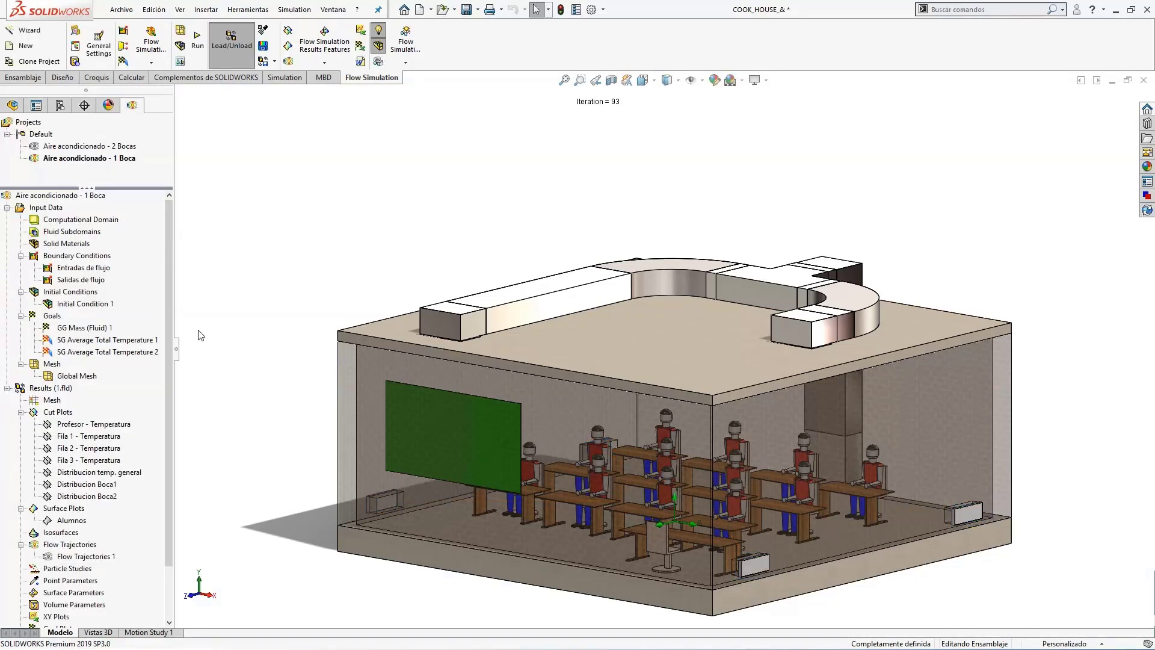
Open the Initial Condition 1 definition to review its components and solid temperature, and close it without changes.
right_click(108, 306)
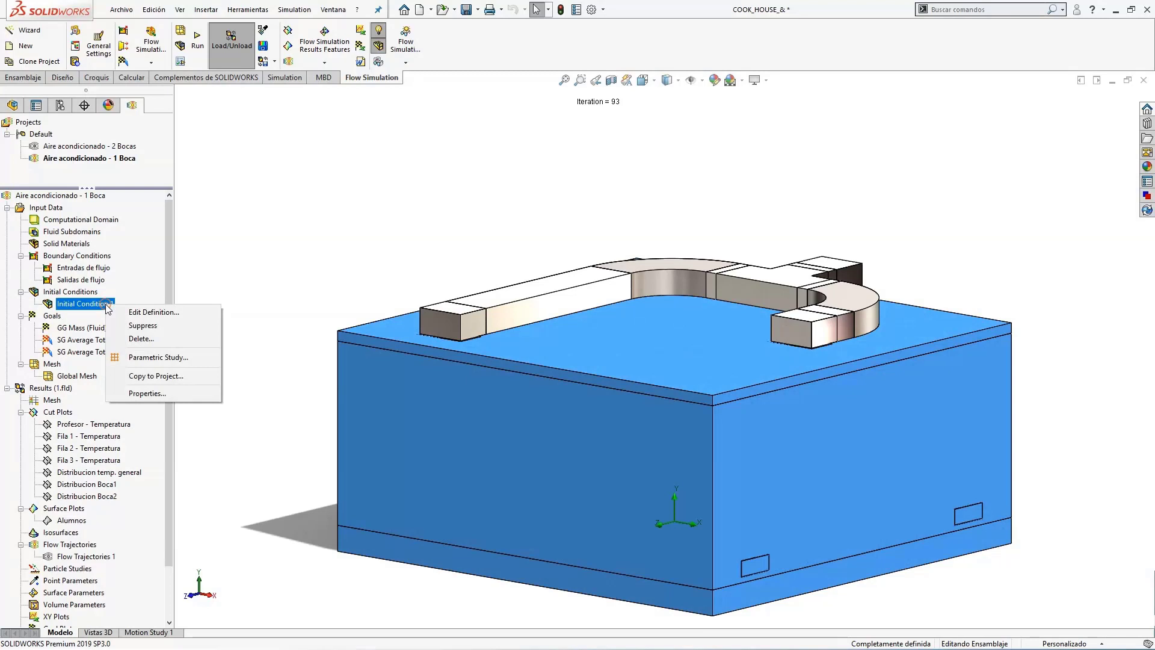
left_click(158, 314)
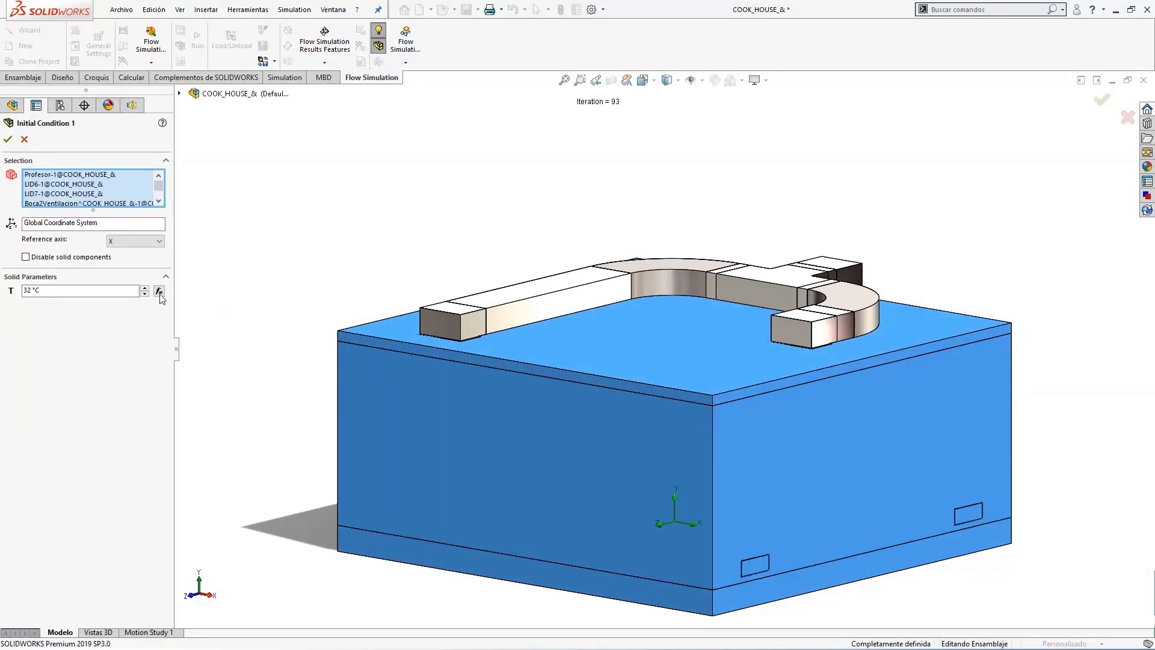
left_click(24, 139)
middle_click_drag(322, 226, 313, 226)
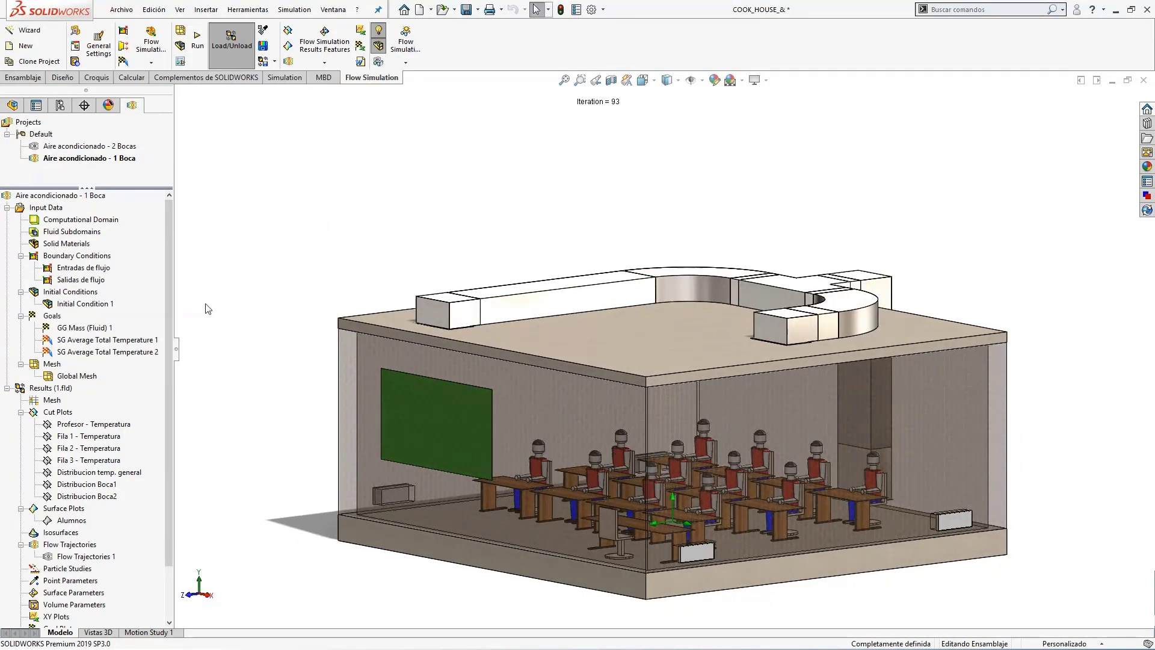
Show the Distribucion temp. general cut plot from the simulation results.
left_click_drag(171, 320, 178, 405)
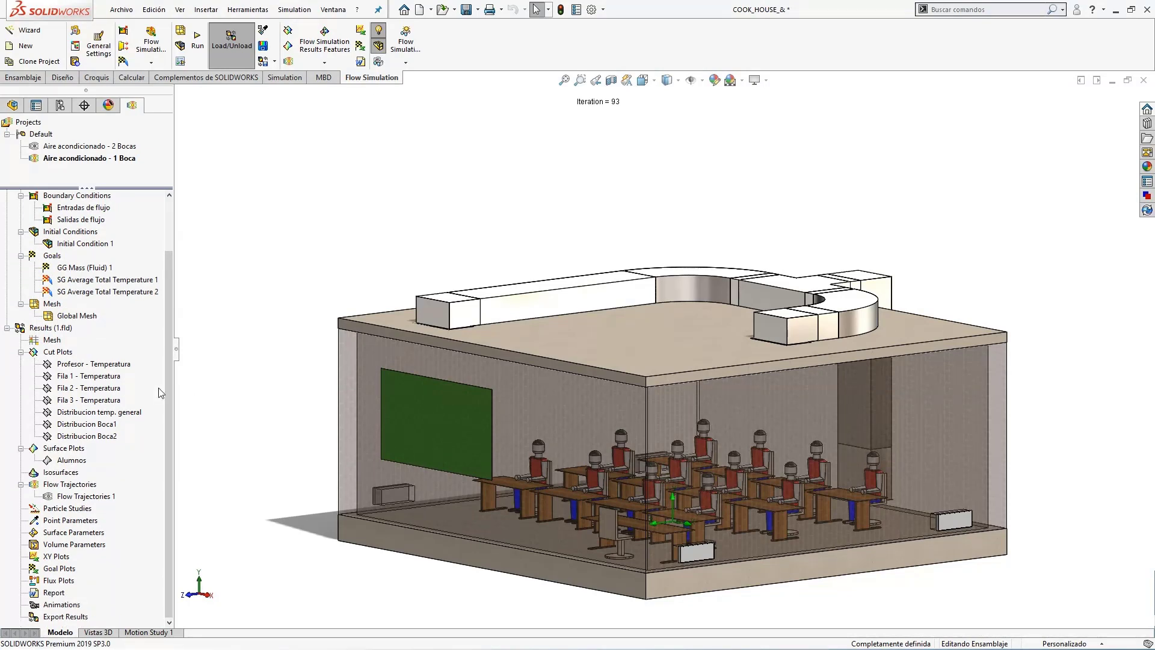
left_click(112, 365)
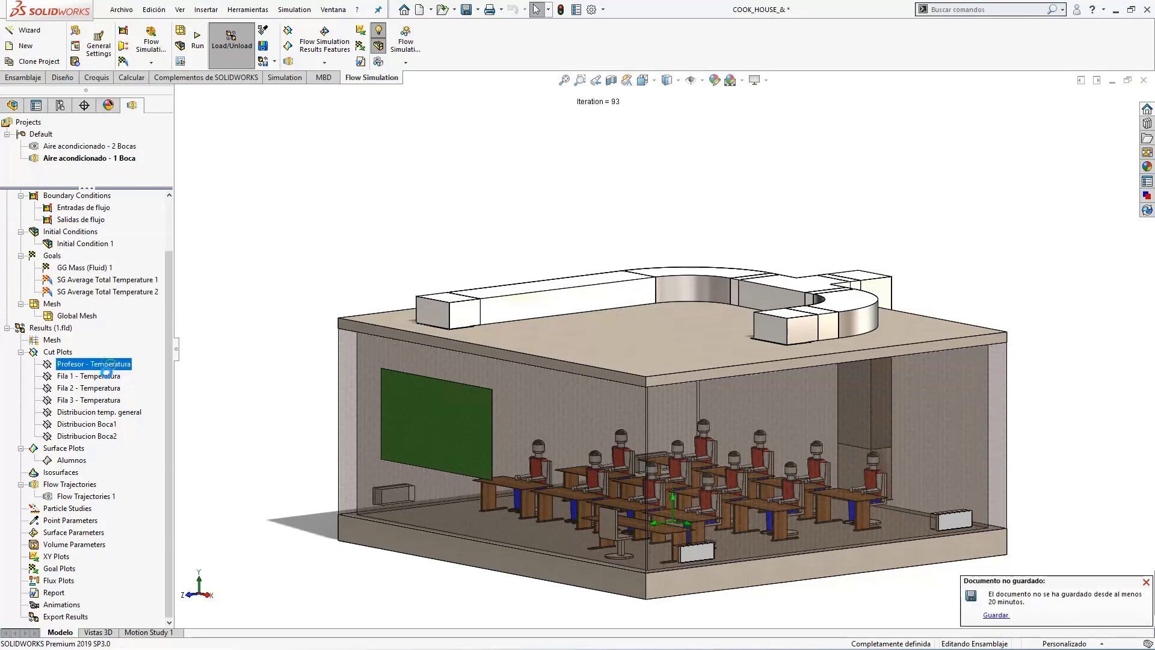
left_click(105, 376)
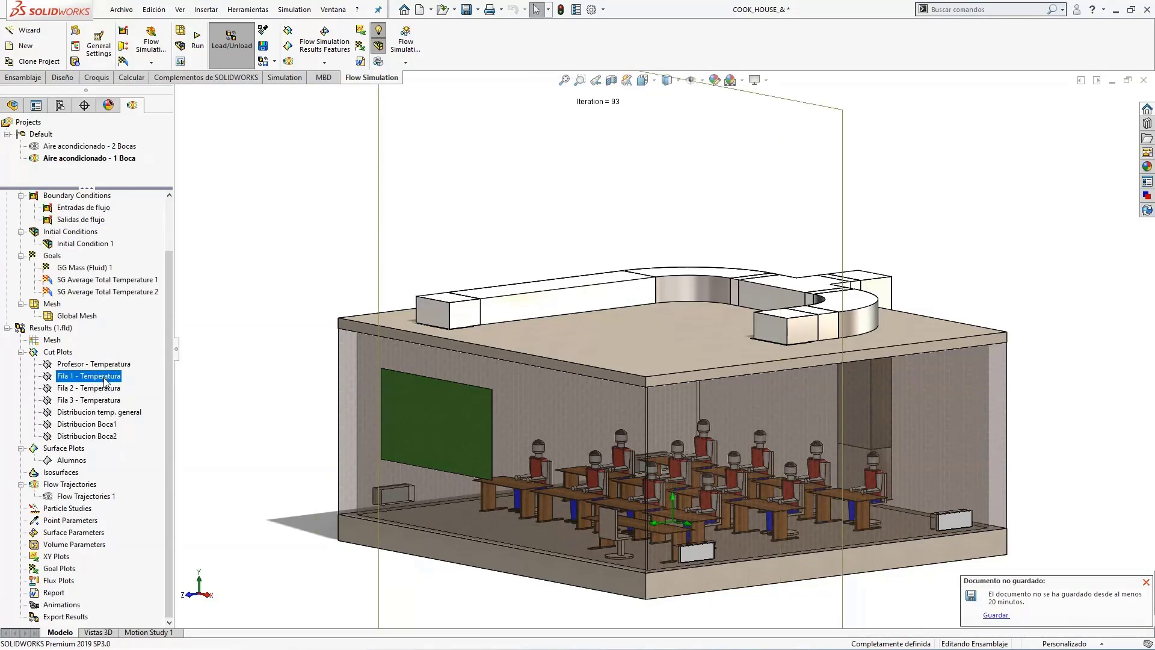
left_click(96, 424)
left_click(96, 414)
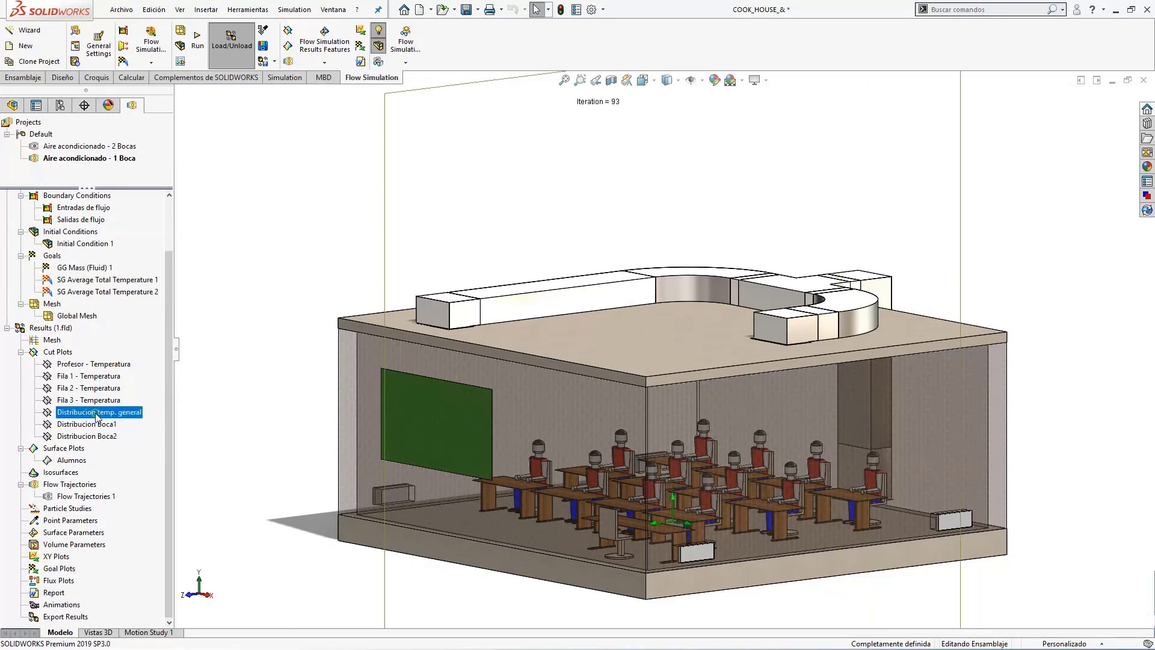
right_click(98, 414)
left_click(137, 436)
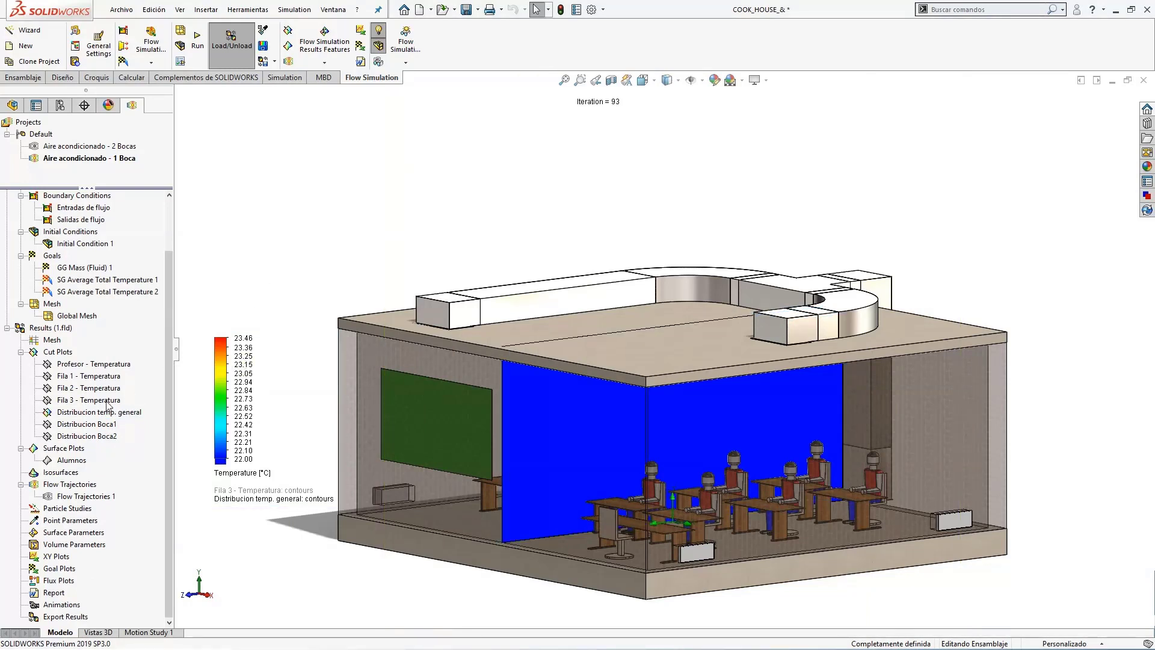
Hide the Distribucion temp. general cut plot.
left_click(90, 413)
right_click(90, 412)
left_click(123, 437)
Show the Distribucion Boca1 cut plot of fluid temperature through the classroom.
left_click(104, 364)
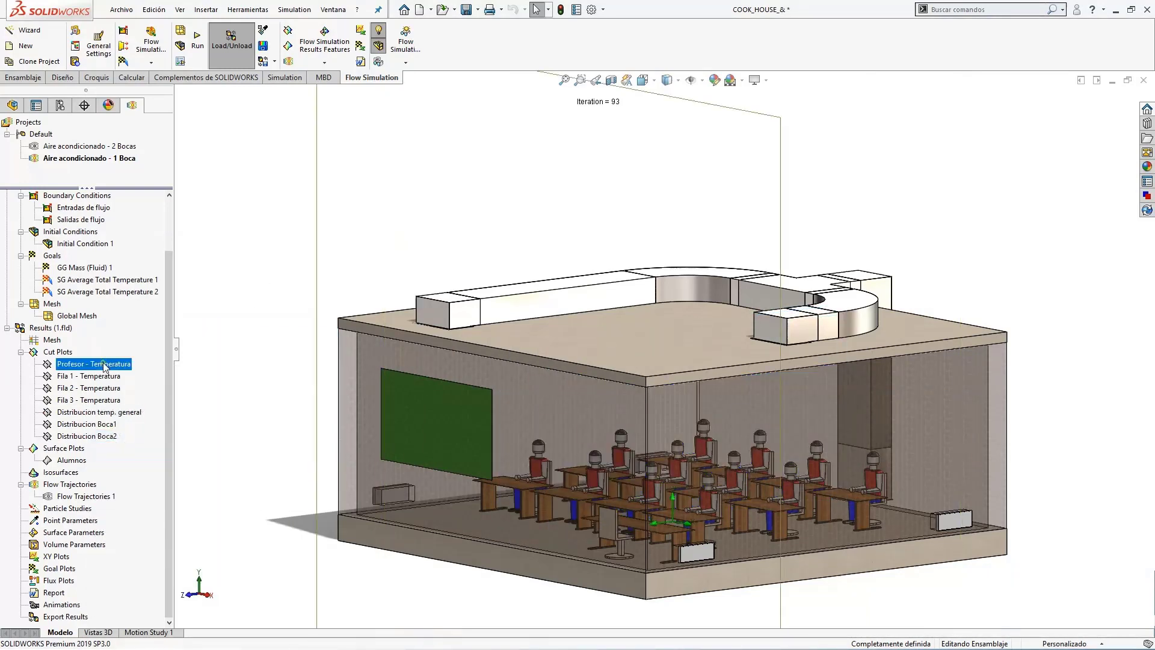
right_click(106, 425)
left_click(150, 449)
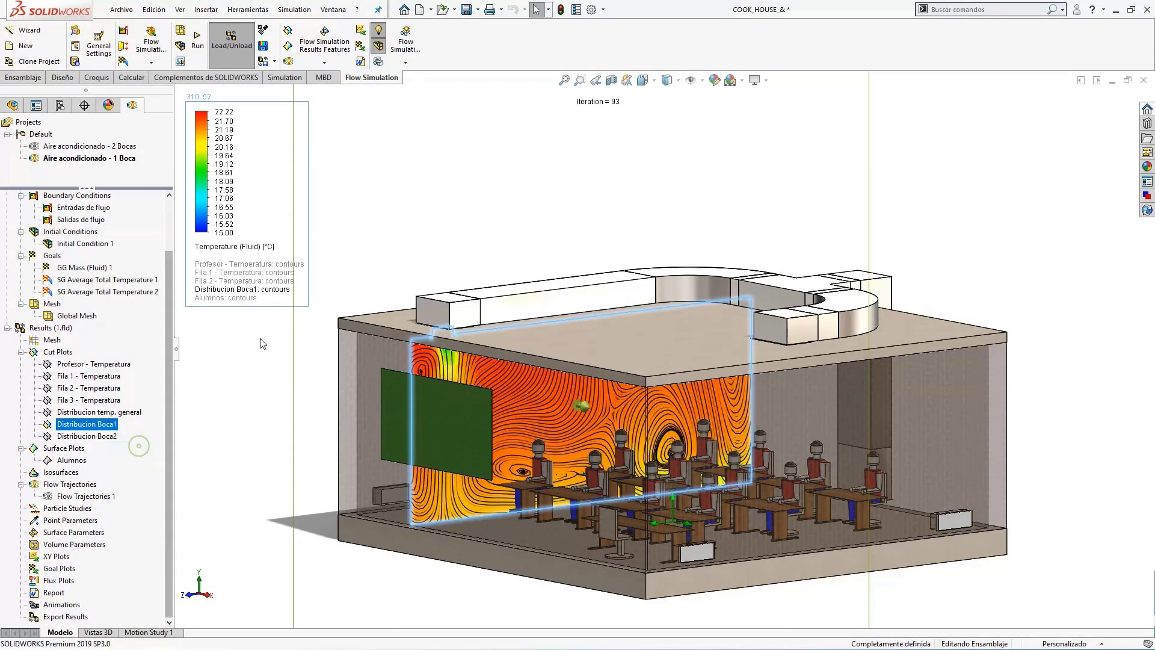
middle_click_drag(234, 385, 245, 314)
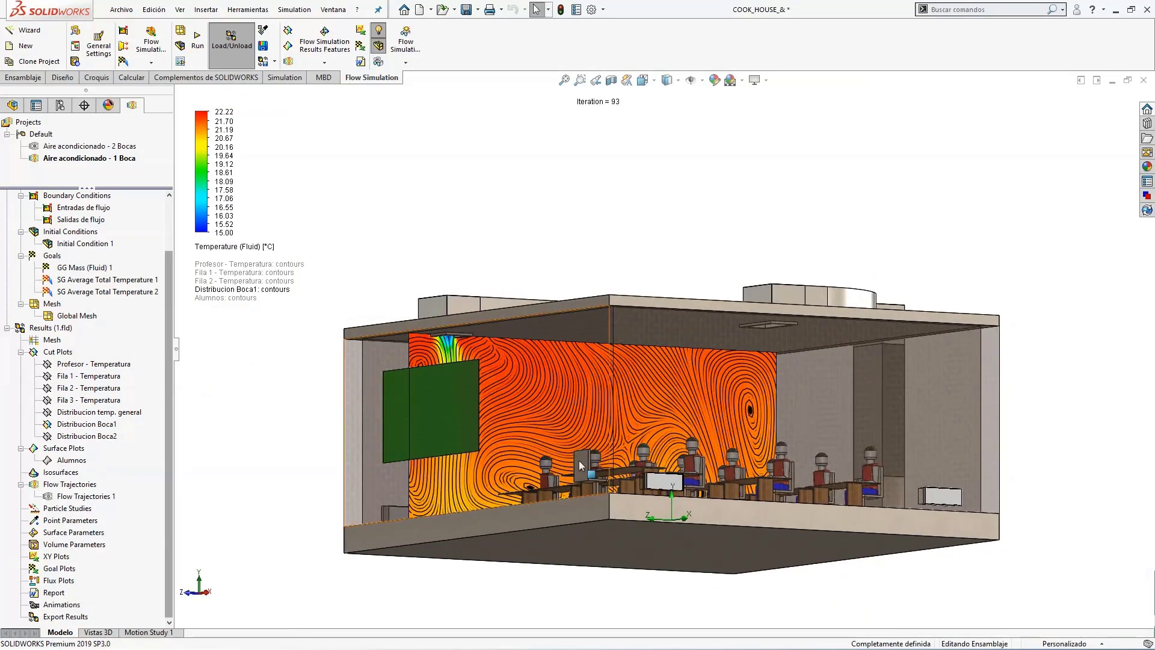
Examine the Distribucion Boca1 cut plot around the ceiling vent and across the room, and hide it.
scroll(578, 464, "down", 3)
scroll(571, 470, "down", 2)
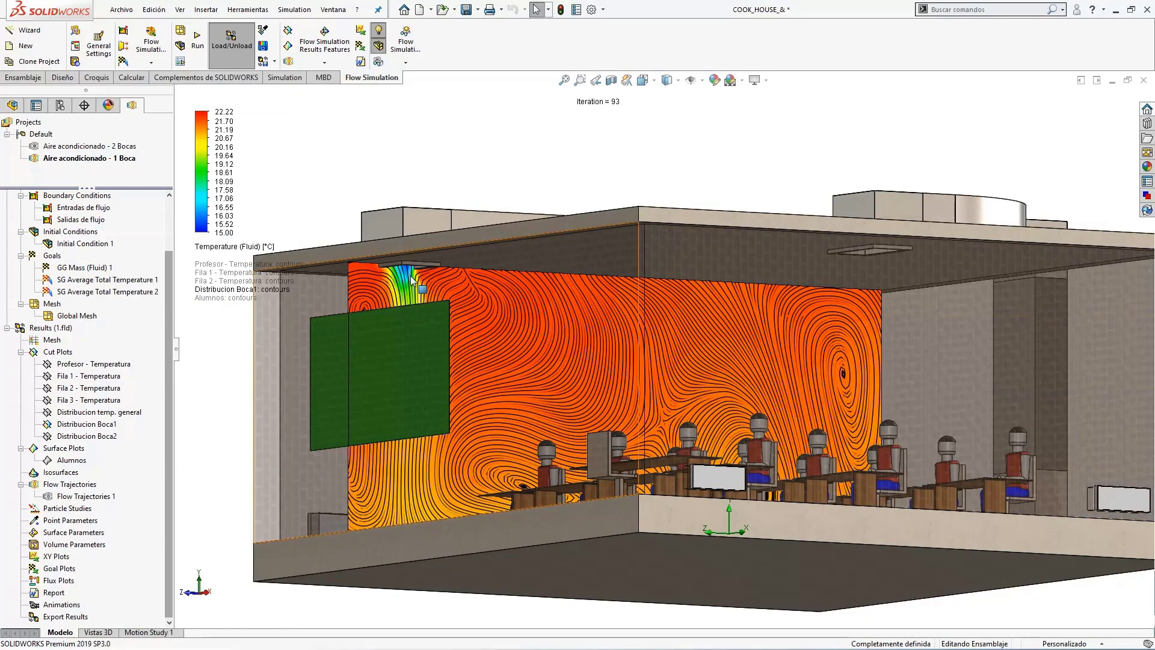
middle_click_drag(428, 268, 405, 285)
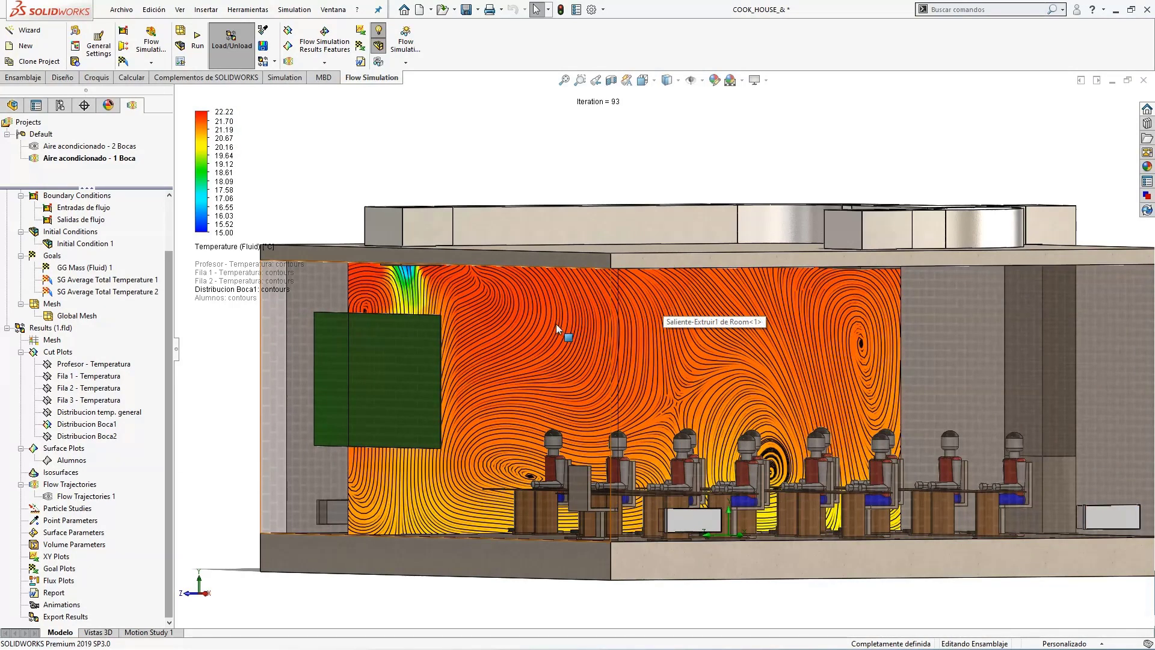
middle_click_drag(556, 325, 420, 258)
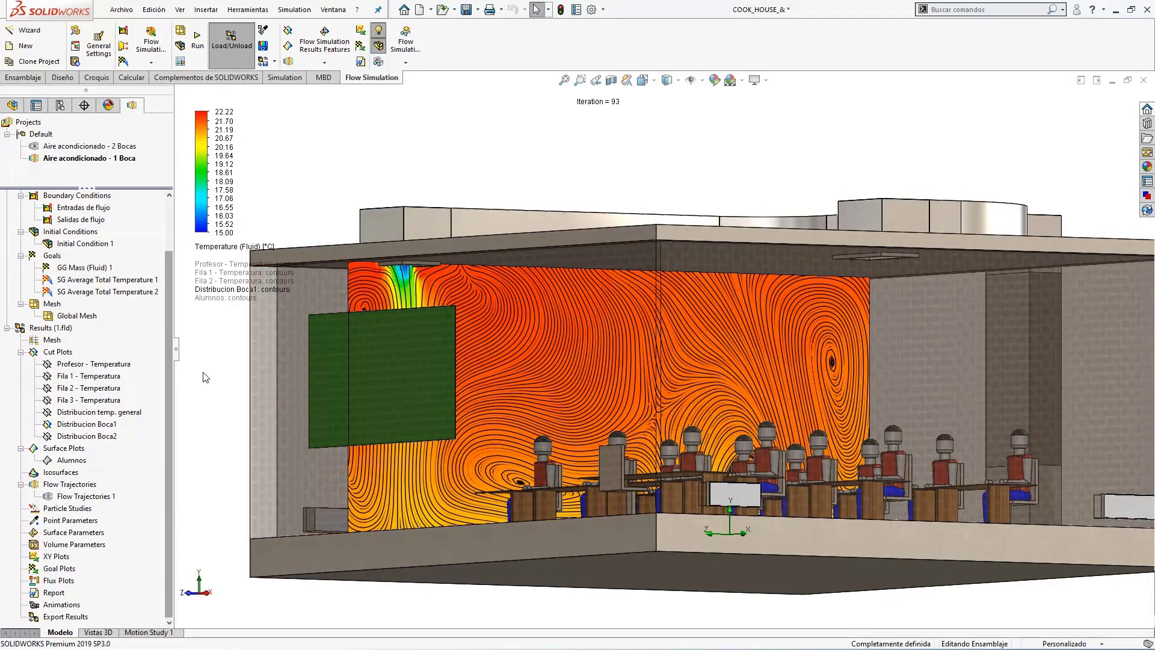
right_click(96, 426)
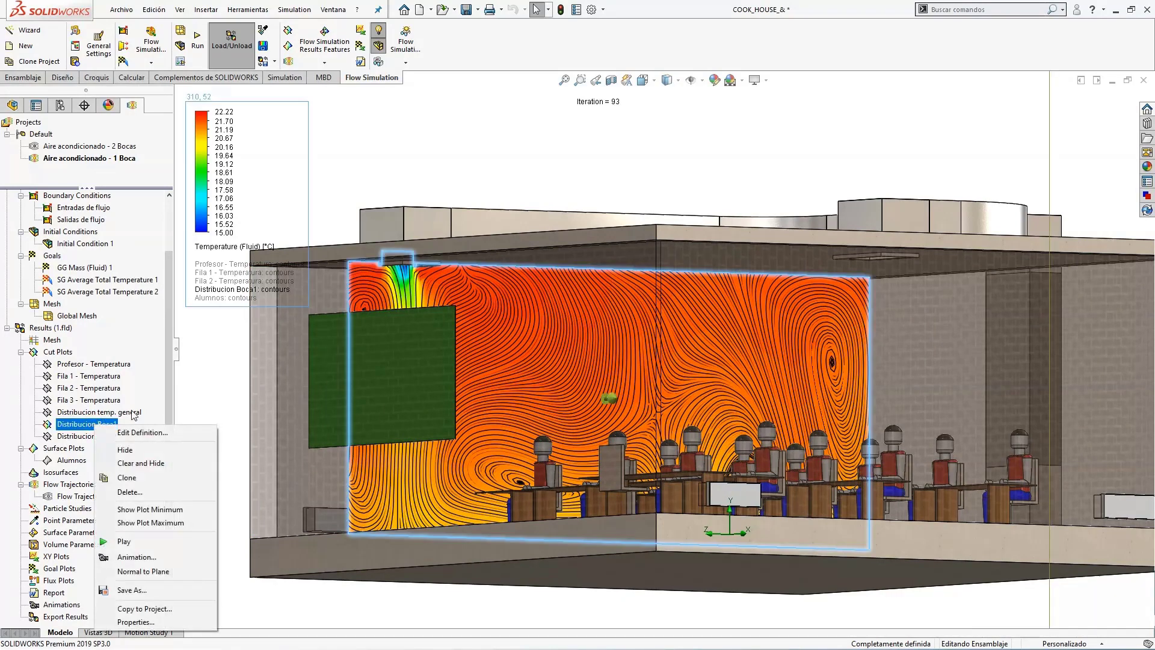
left_click(130, 449)
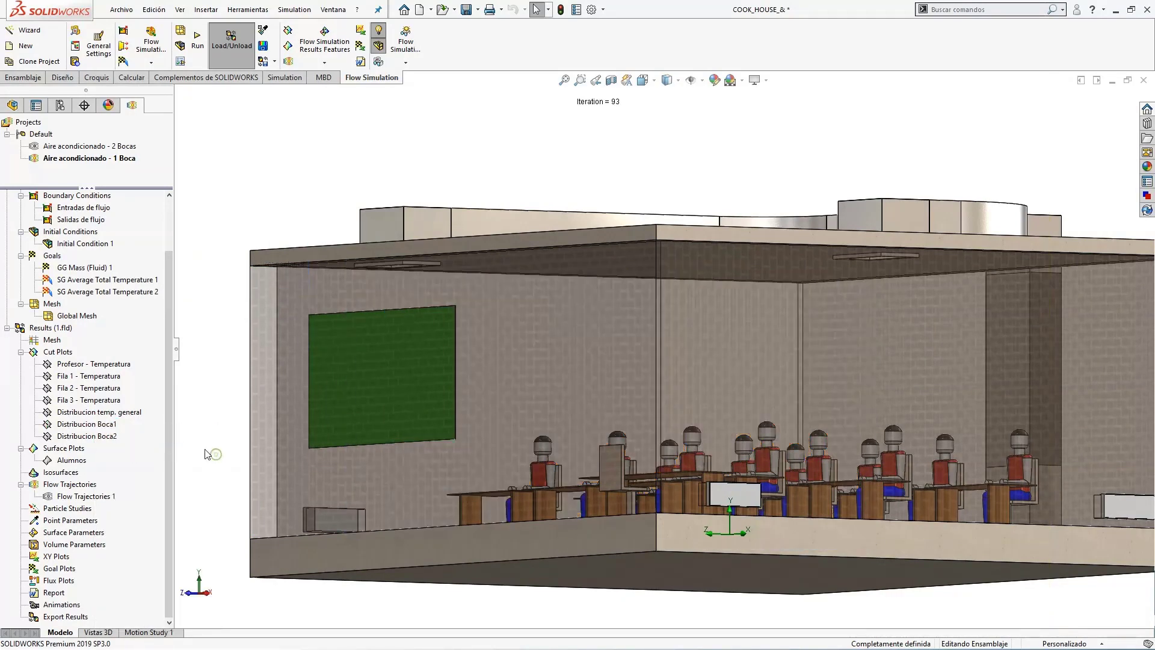
Edit Flow Trajectories 1 to remove the Boca2Ventilacion face from its starting points, keeping only the Boca1Ventilacion face, and display the trajectories.
right_click(105, 495)
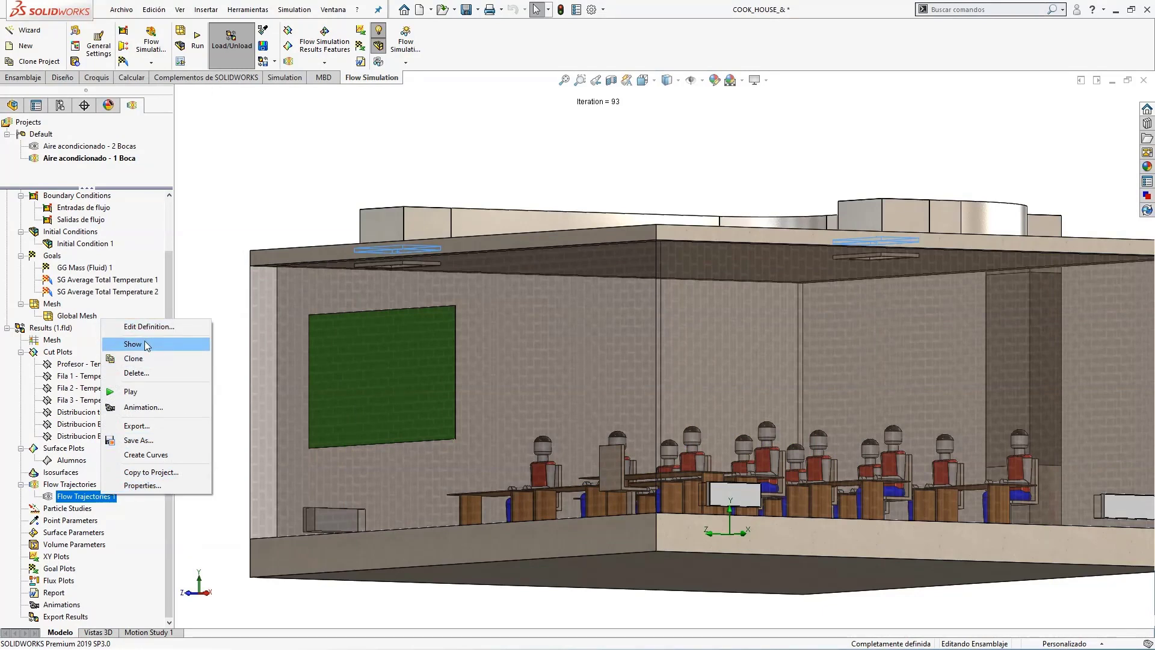
left_click(149, 326)
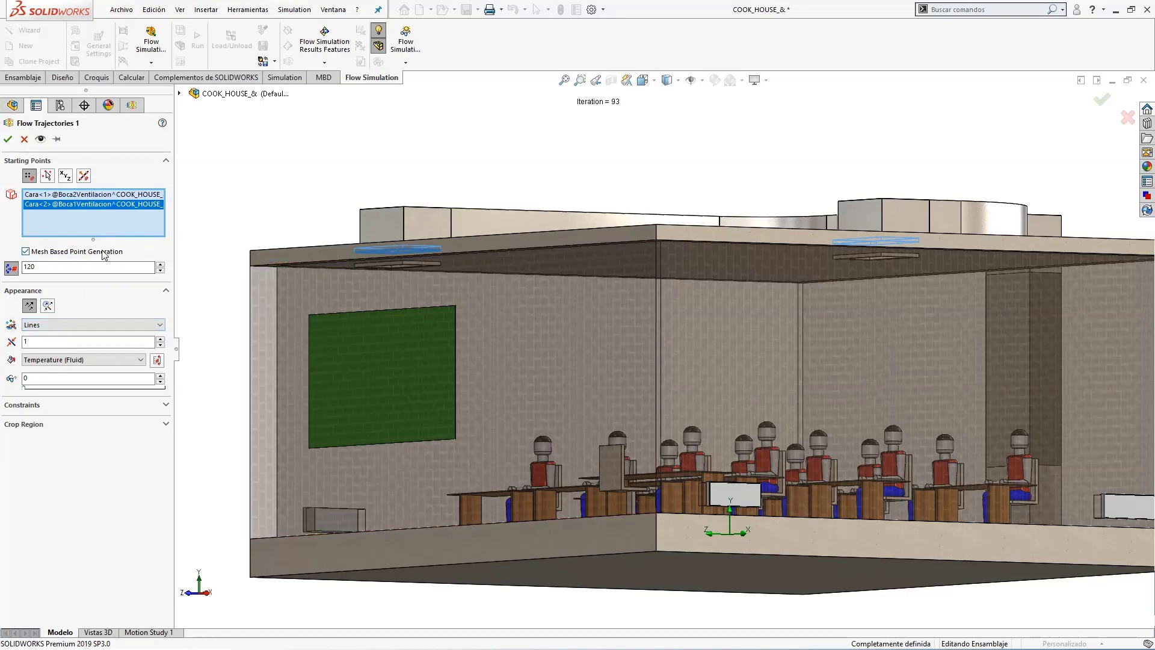
left_click(86, 196)
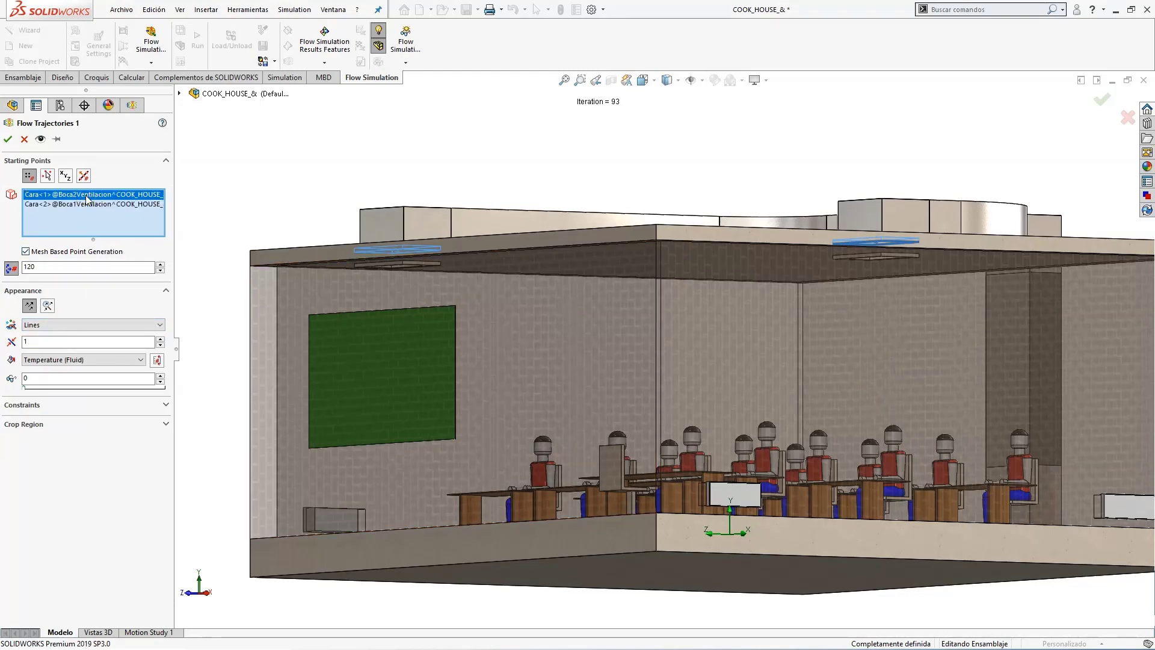
right_click(87, 198)
left_click(114, 217)
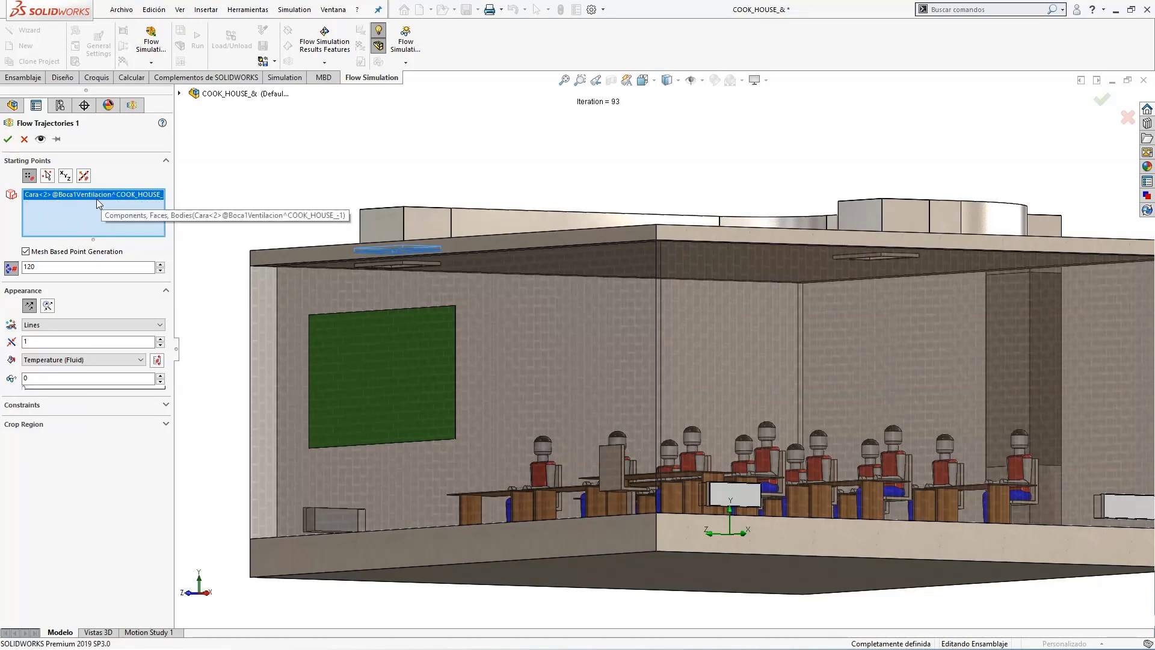
left_click(7, 141)
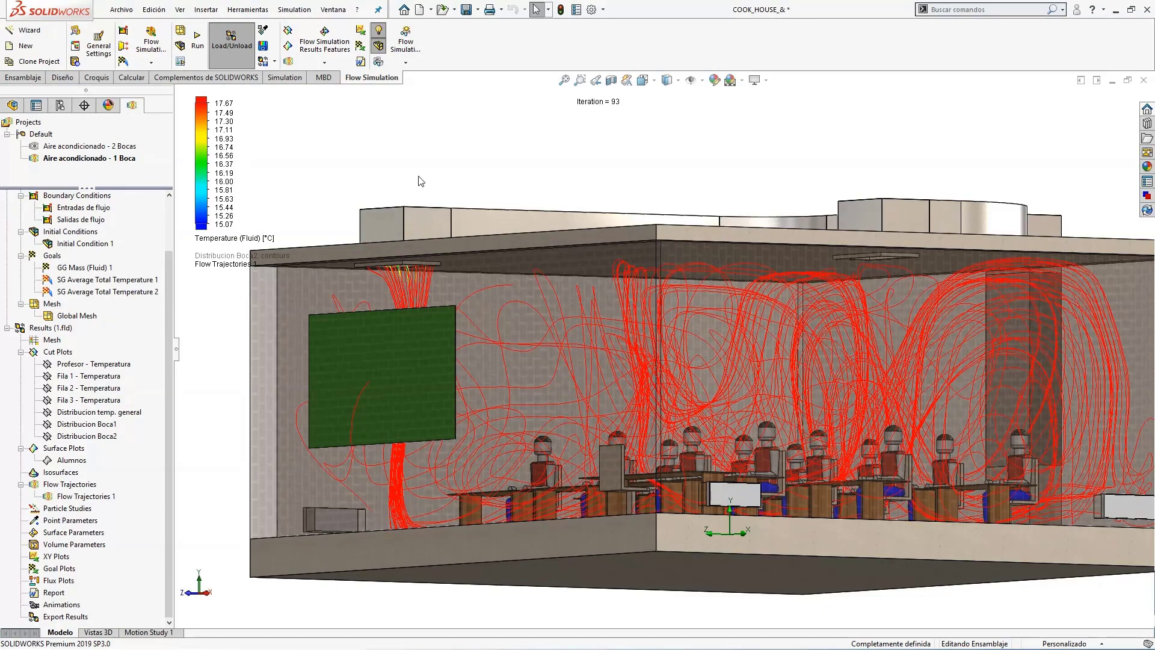
Examine the Flow Trajectories 1 lines through the classroom, play their animation, and hide them.
middle_click_drag(421, 181, 413, 167)
scroll(778, 201, "up", 1)
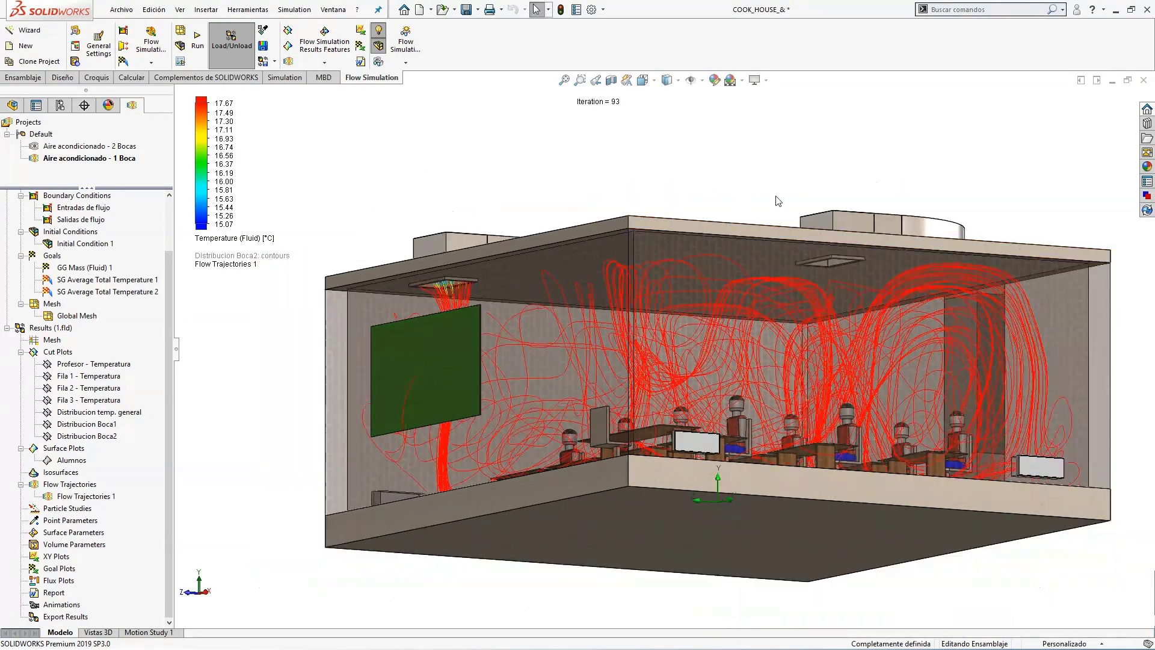
scroll(867, 222, "down", 1)
mouse_move(748, 202)
middle_mouse_down()
mouse_move(759, 185)
mouse_move(757, 203)
middle_mouse_up()
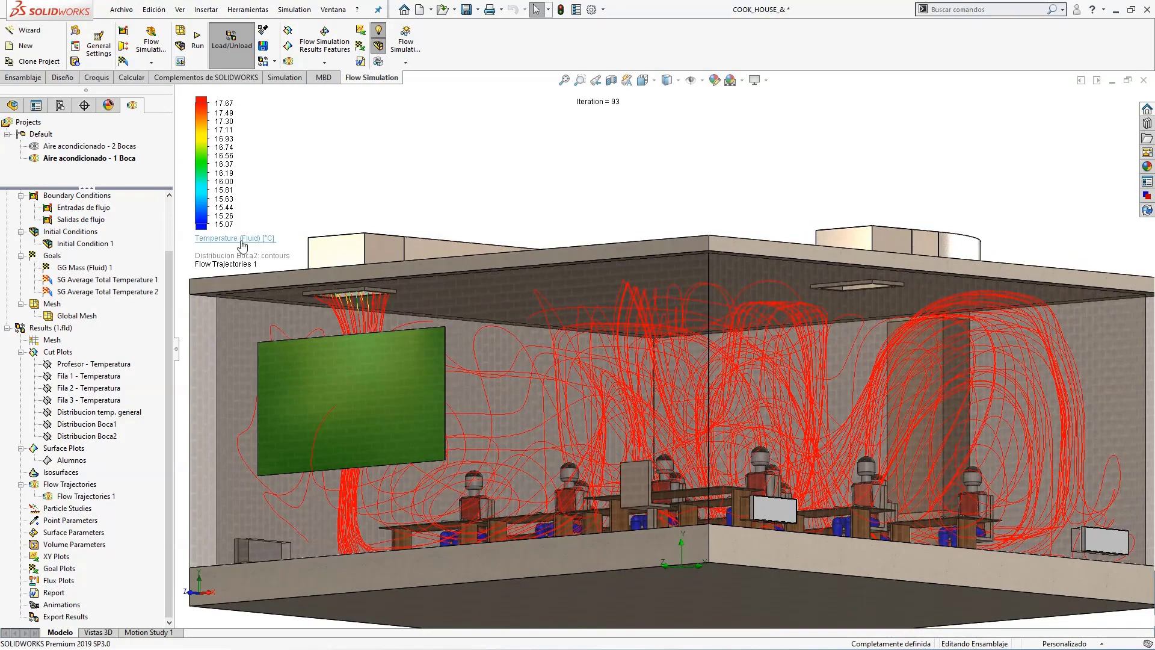
middle_click_drag(558, 217, 593, 176)
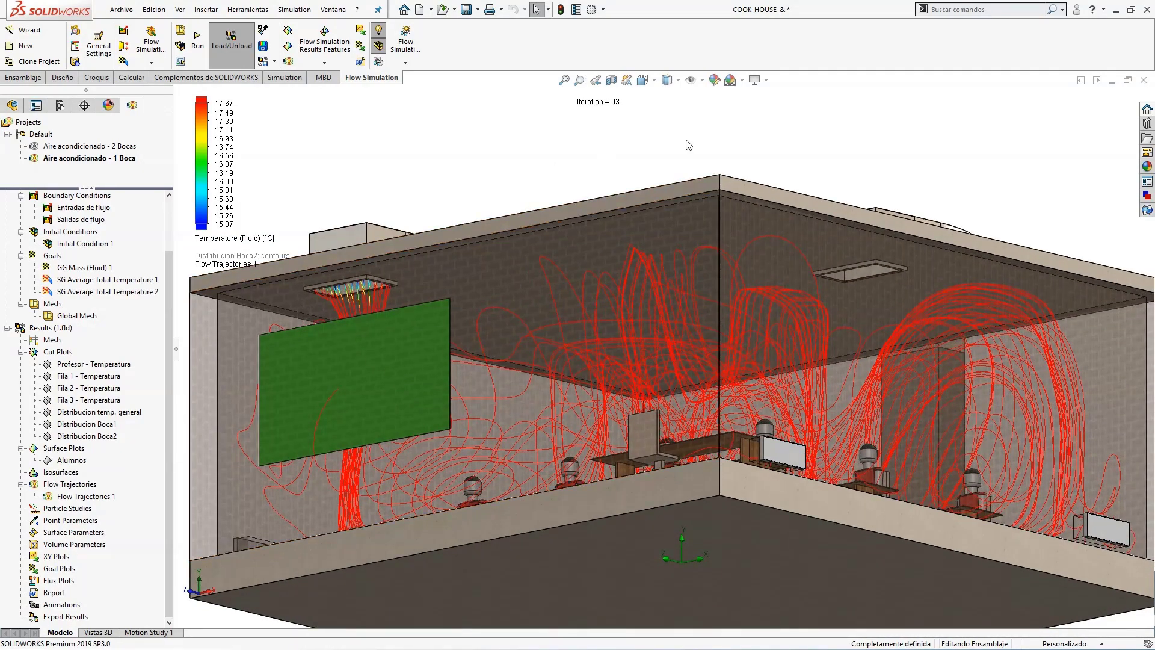
key("ctrl+1")
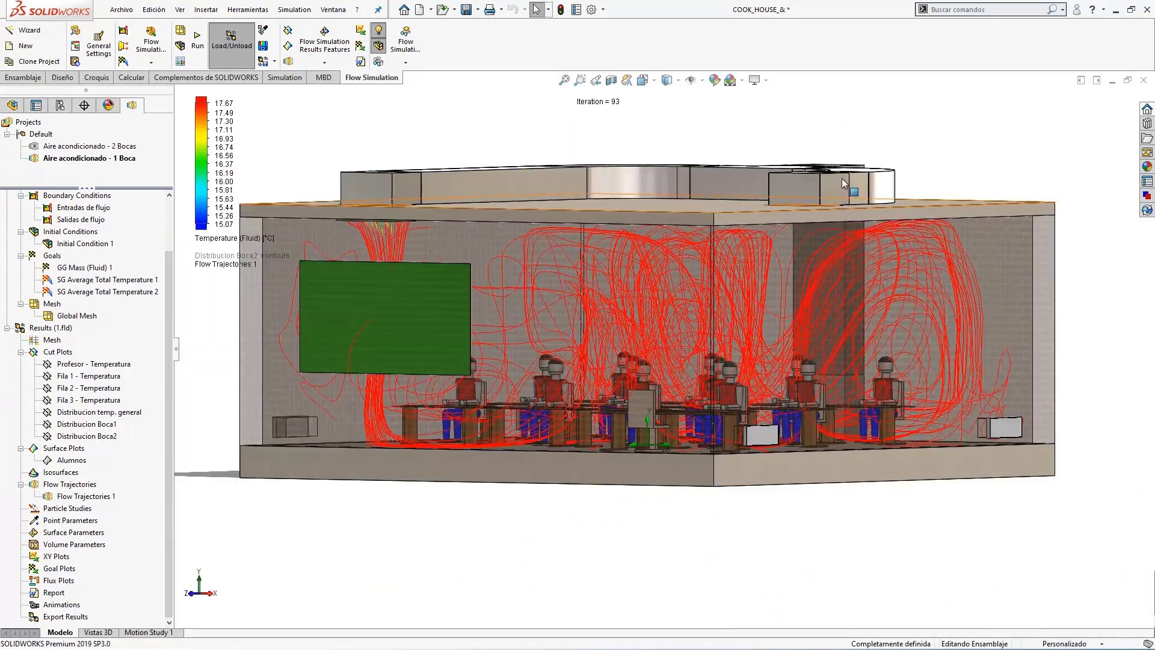
right_click(84, 496)
left_click(111, 391)
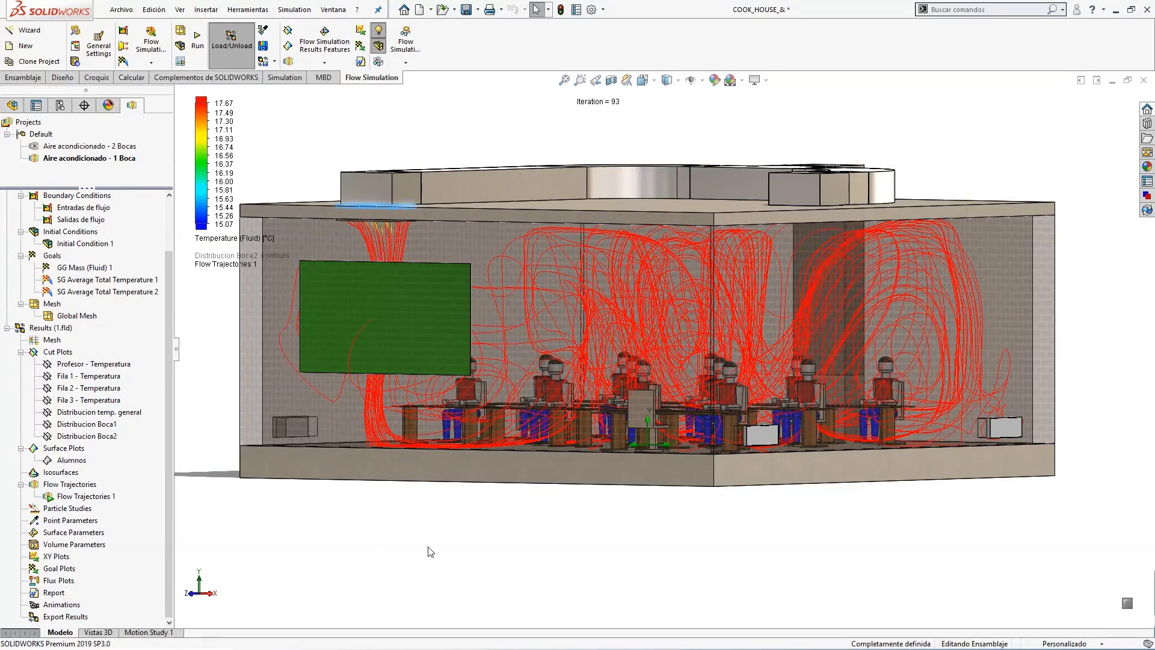
right_click(78, 497)
left_click(132, 333)
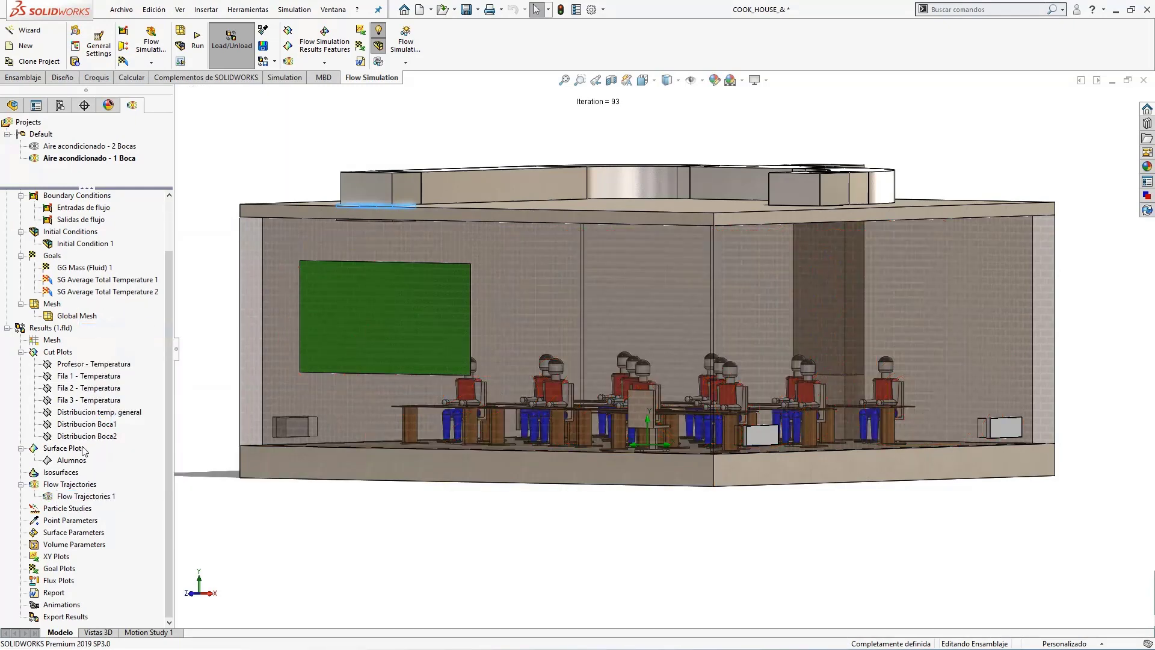
Open a new surface plot definition for the students' heads to review its Temperature (Fluid) contour settings, and cancel it.
right_click(79, 460)
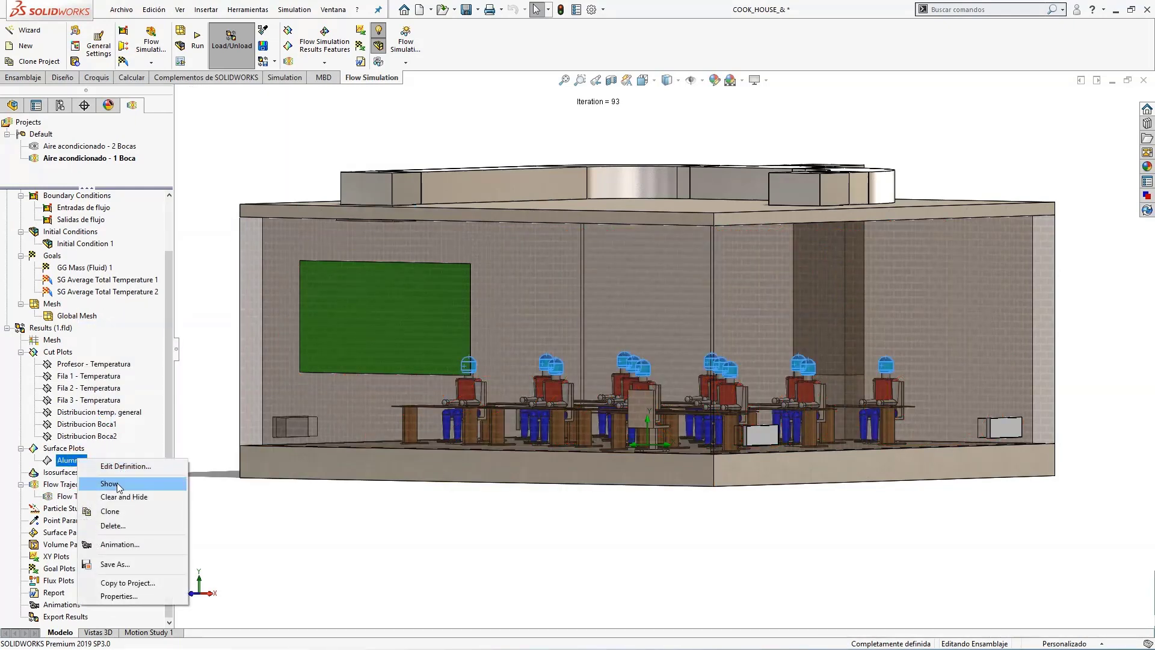
left_click(66, 448)
right_click(71, 449)
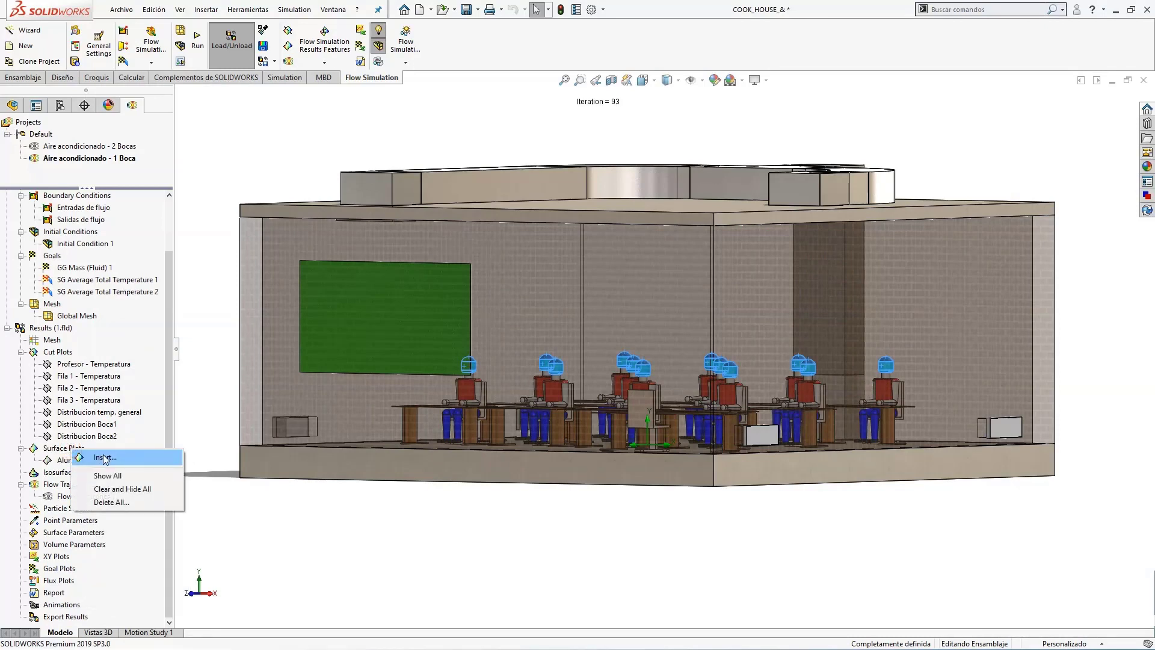
left_click(106, 457)
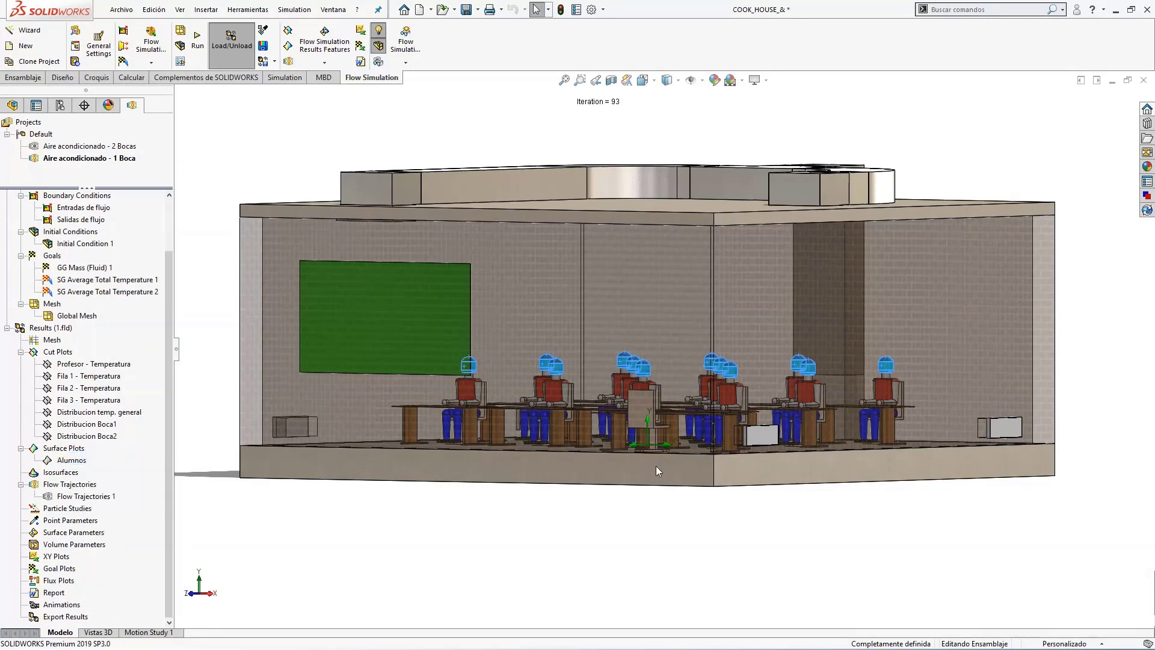
middle_click_drag(725, 373, 482, 304)
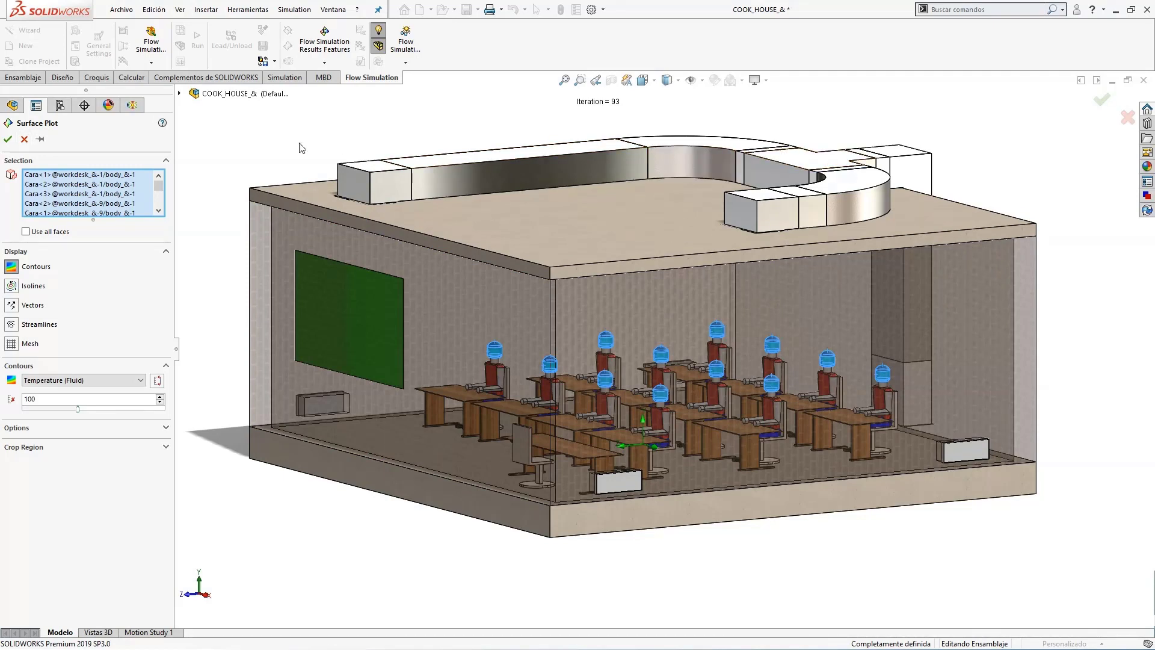
left_click(25, 139)
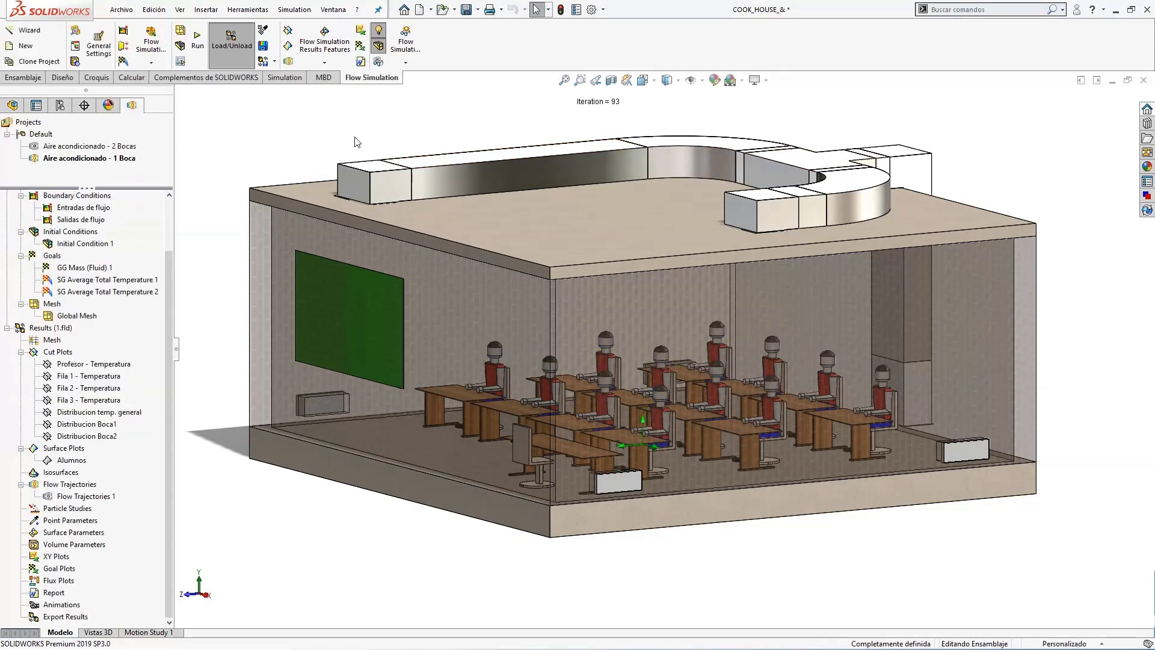
Show the Alumnos surface plot of fluid temperature on the students' heads.
right_click(80, 461)
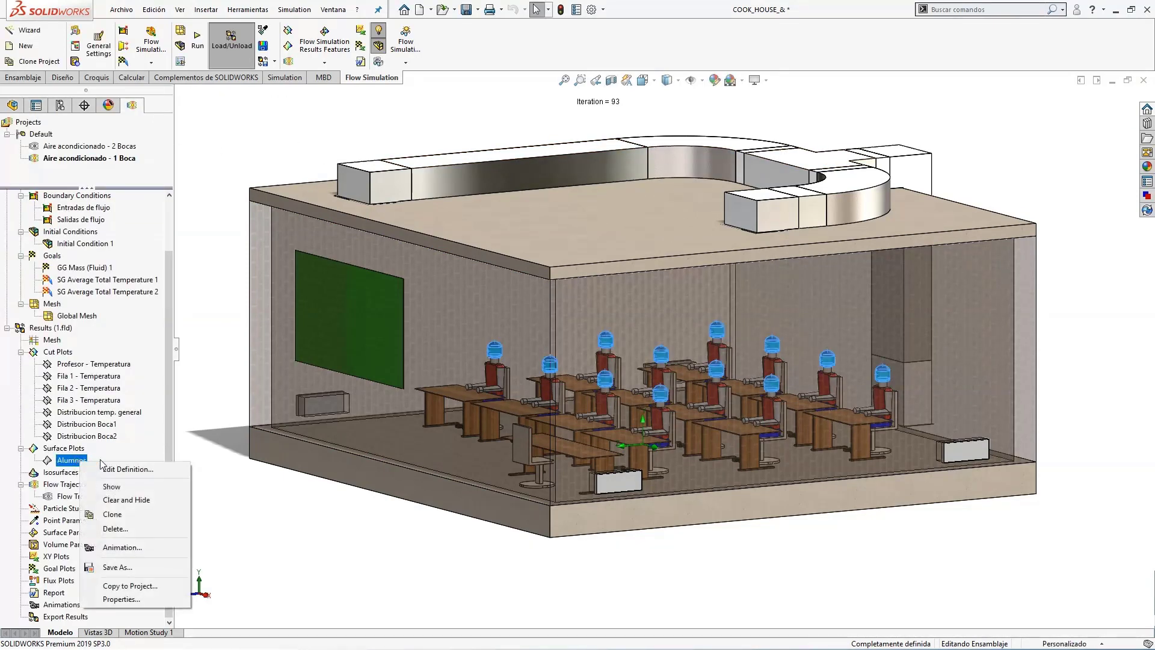
left_click(125, 487)
middle_click_drag(387, 539, 431, 540)
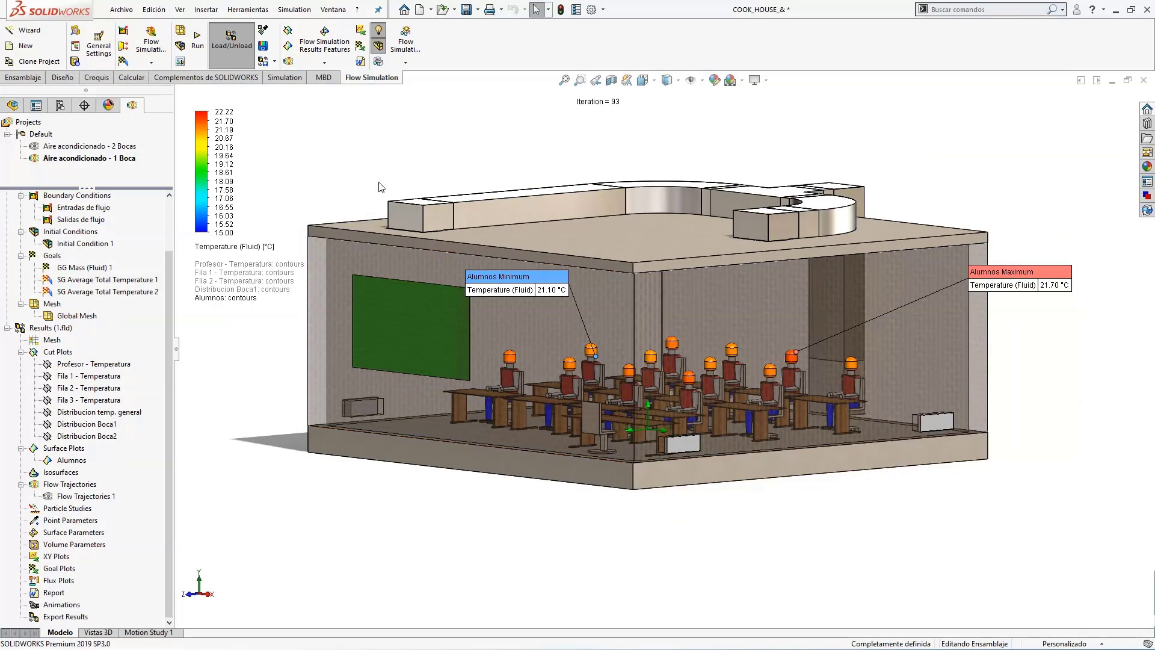
Examine the Alumnos surface plot's temperature colours and its minimum and maximum locations among the students.
scroll(415, 171, "down", 2)
middle_click_drag(722, 226, 945, 227)
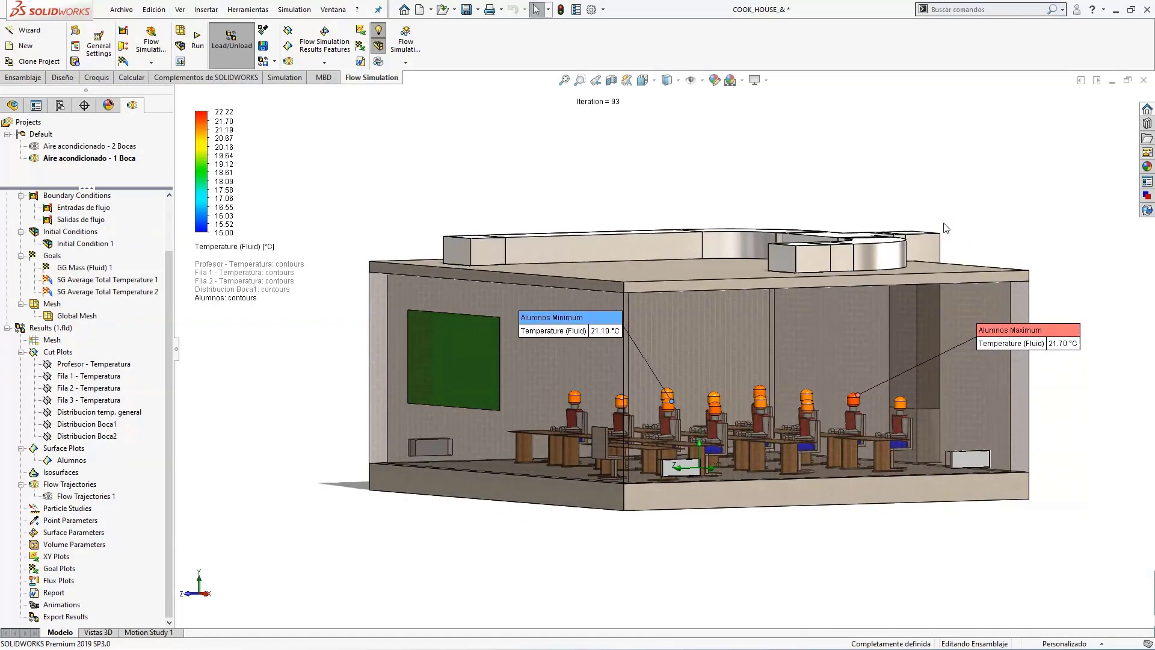
scroll(990, 249, "down", 1)
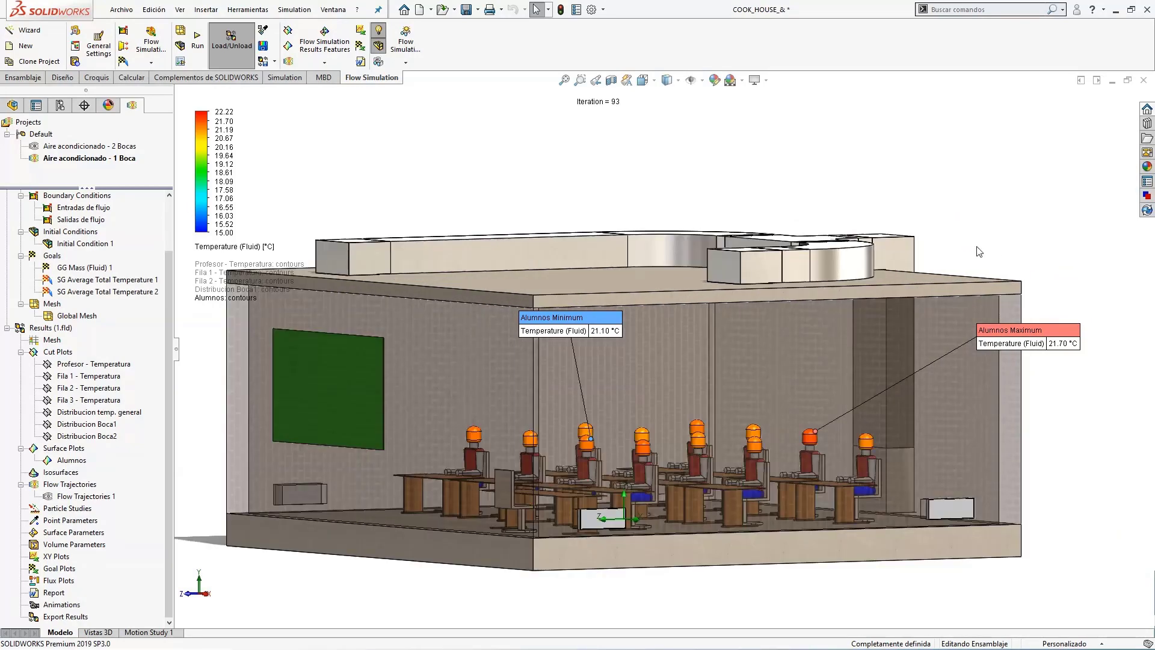
scroll(980, 252, "up", 1)
middle_click_drag(907, 229, 609, 353)
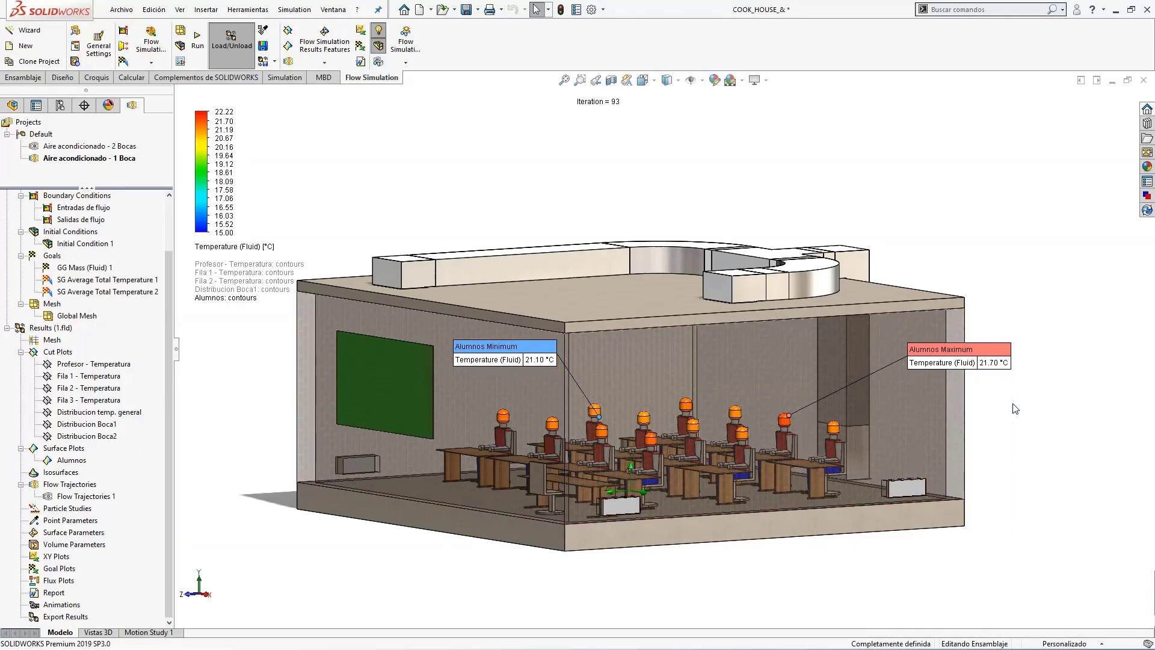
mouse_move(1014, 409)
middle_mouse_down()
mouse_move(1032, 392)
mouse_move(1011, 405)
middle_mouse_up()
scroll(696, 431, "down", 2)
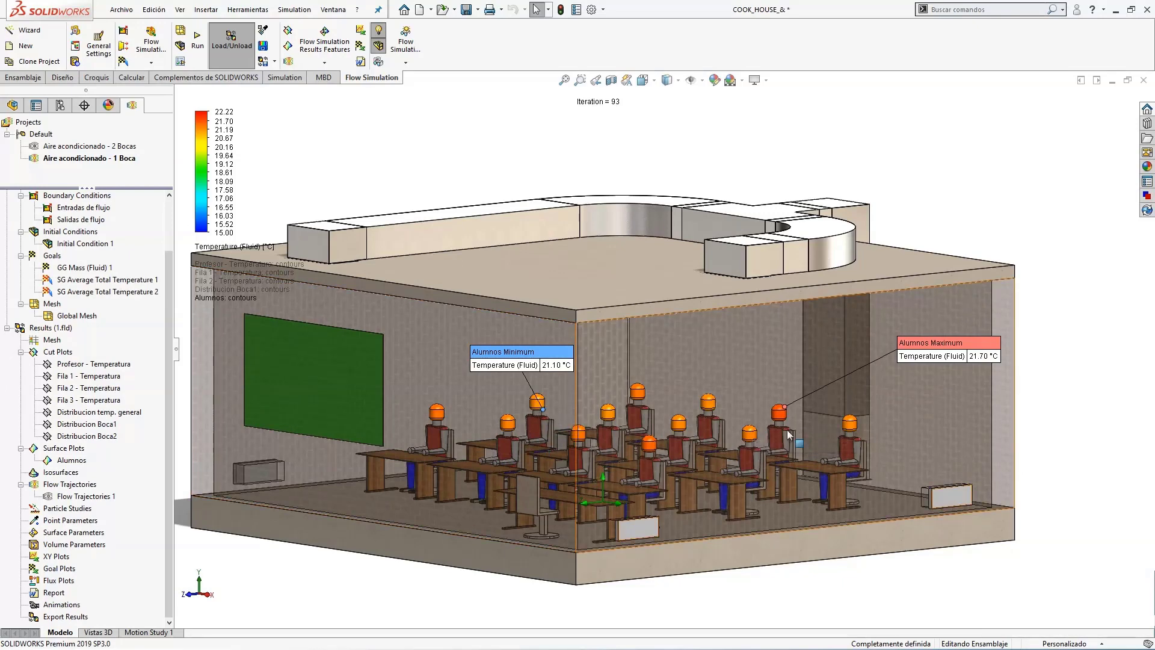
middle_click_drag(400, 145, 391, 112)
mouse_move(464, 150)
middle_mouse_down()
mouse_move(484, 130)
mouse_move(479, 162)
middle_mouse_up()
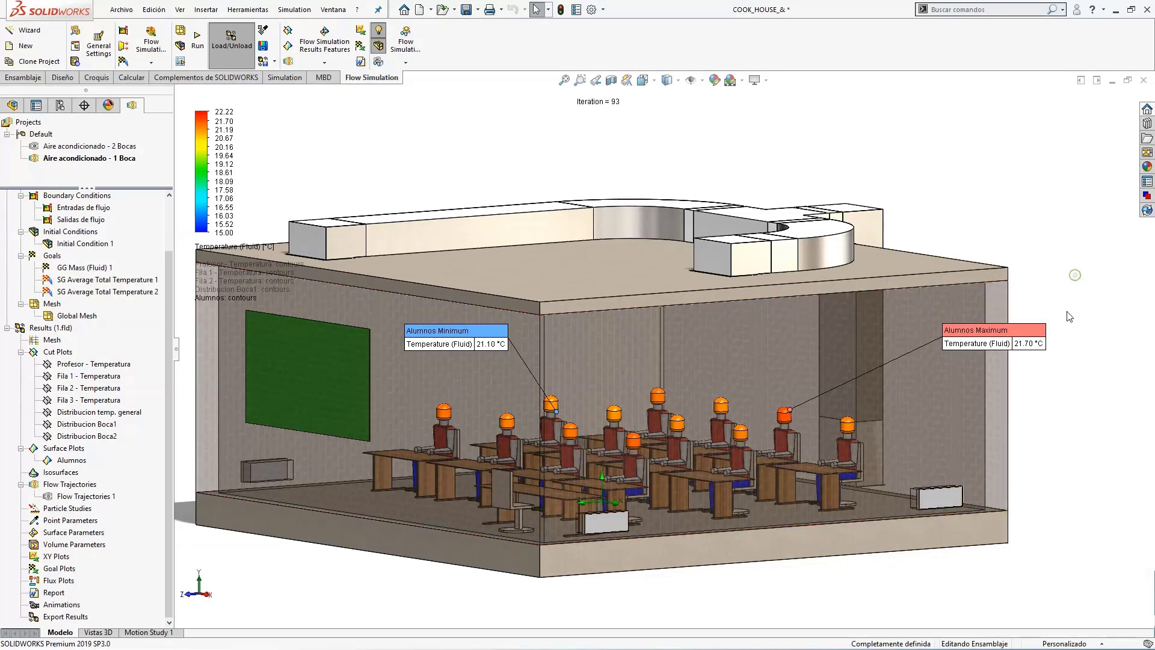
middle_click_drag(1061, 419, 1066, 425)
scroll(372, 248, "up", 1)
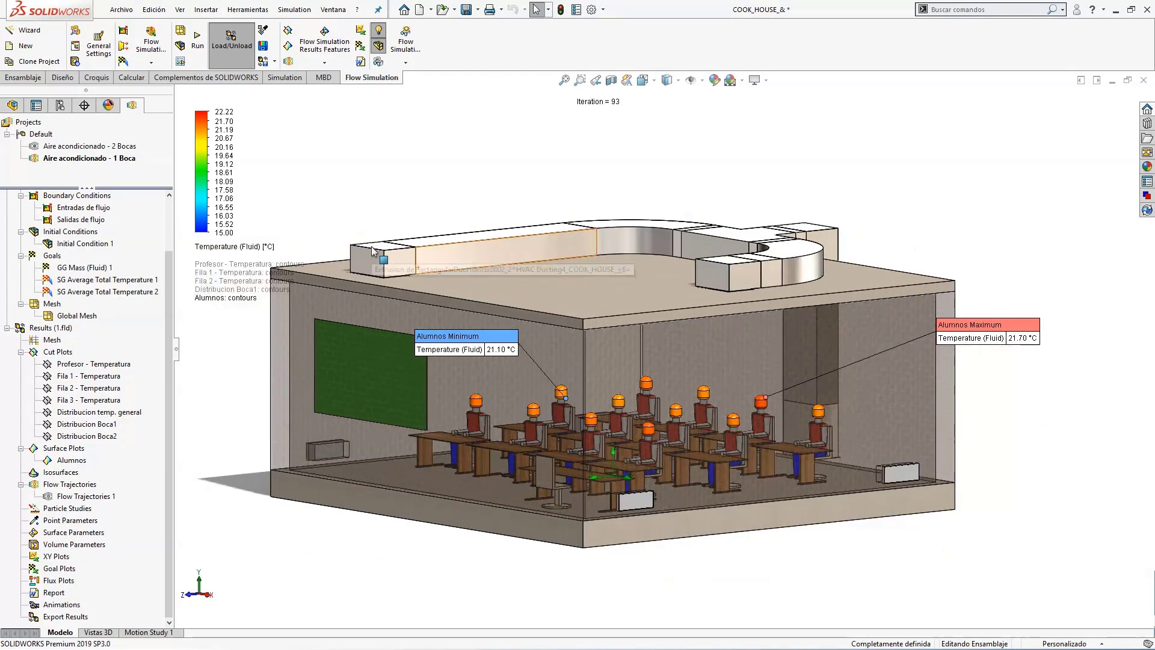
key("alt+Tab")
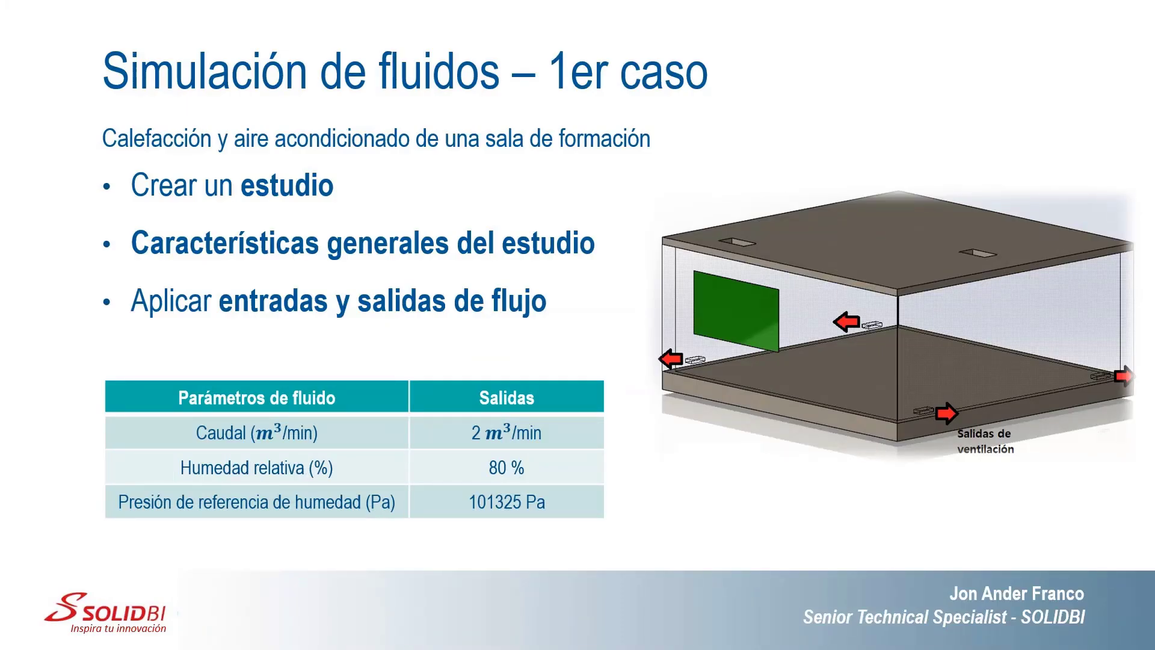
key("Right")
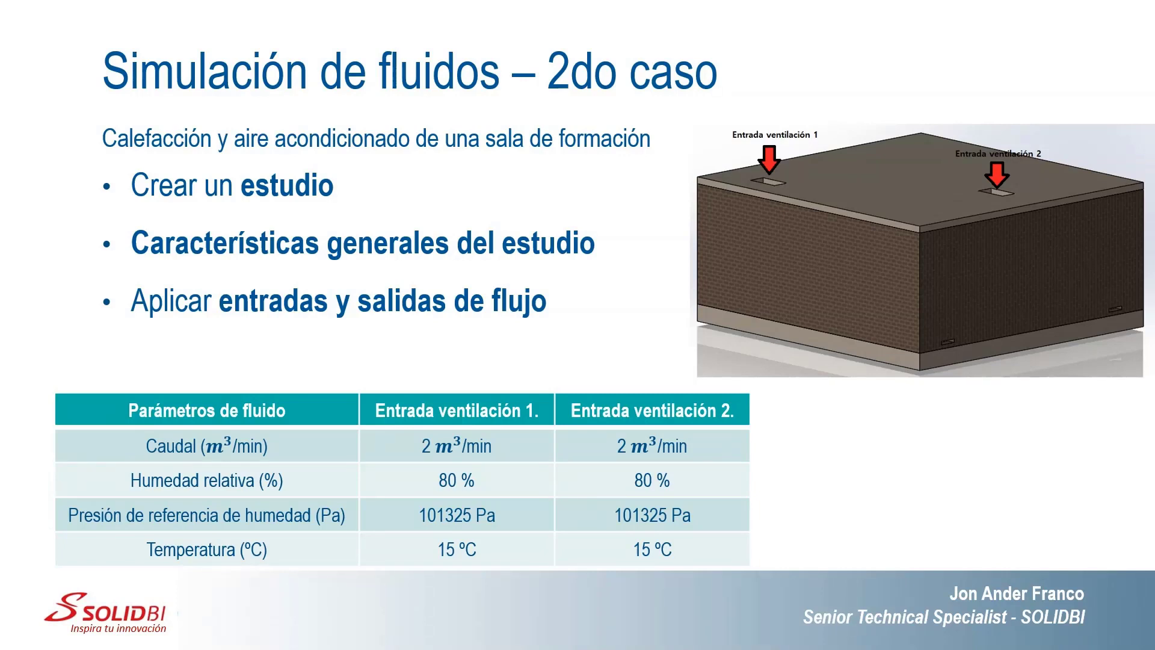
key("Right")
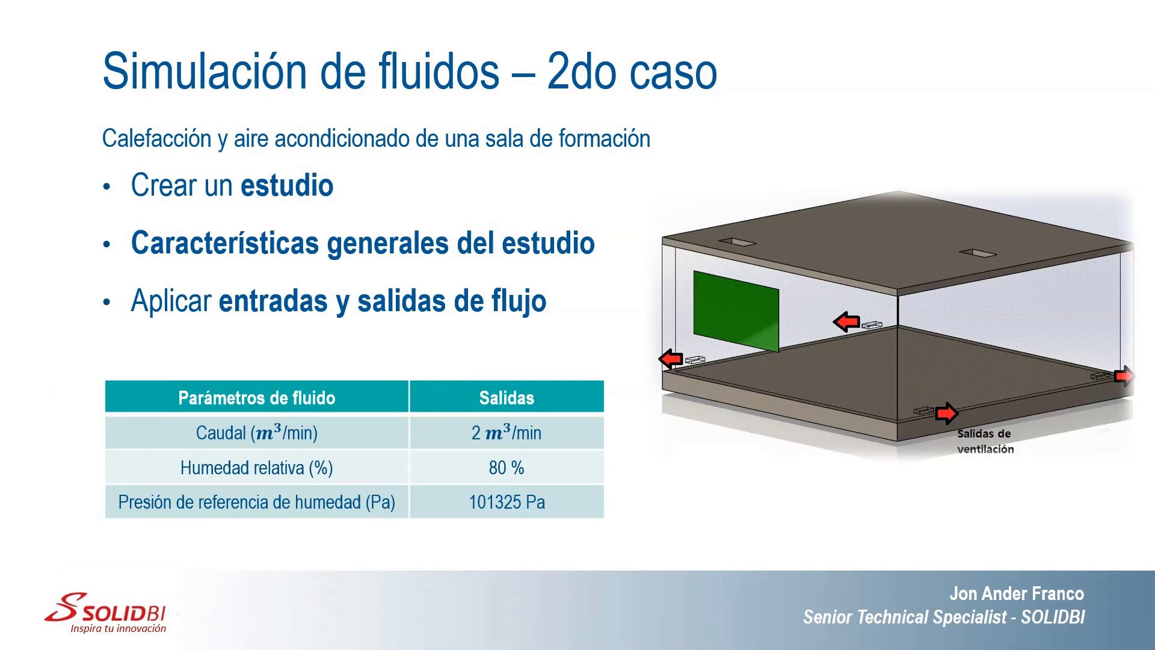
key("alt+Tab")
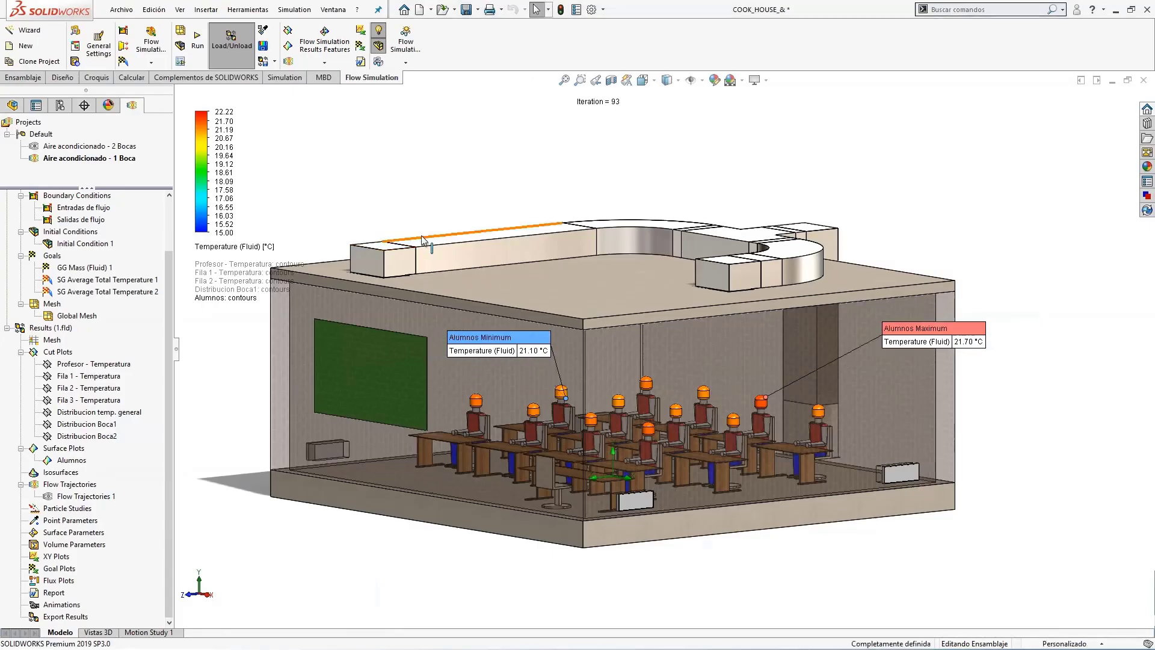
Activate the Aire acondicionado - 2 Bocas project and review its Entradas de flujo and Salidas de flujo boundary conditions on the model.
double_click(96, 146)
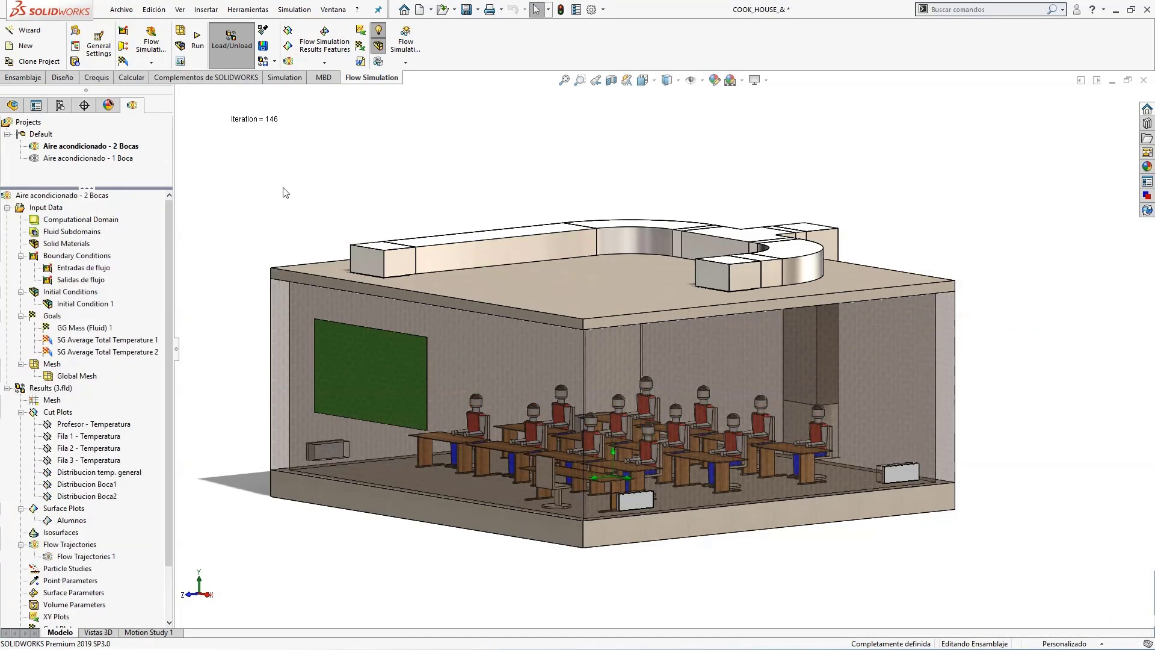
right_click(101, 270)
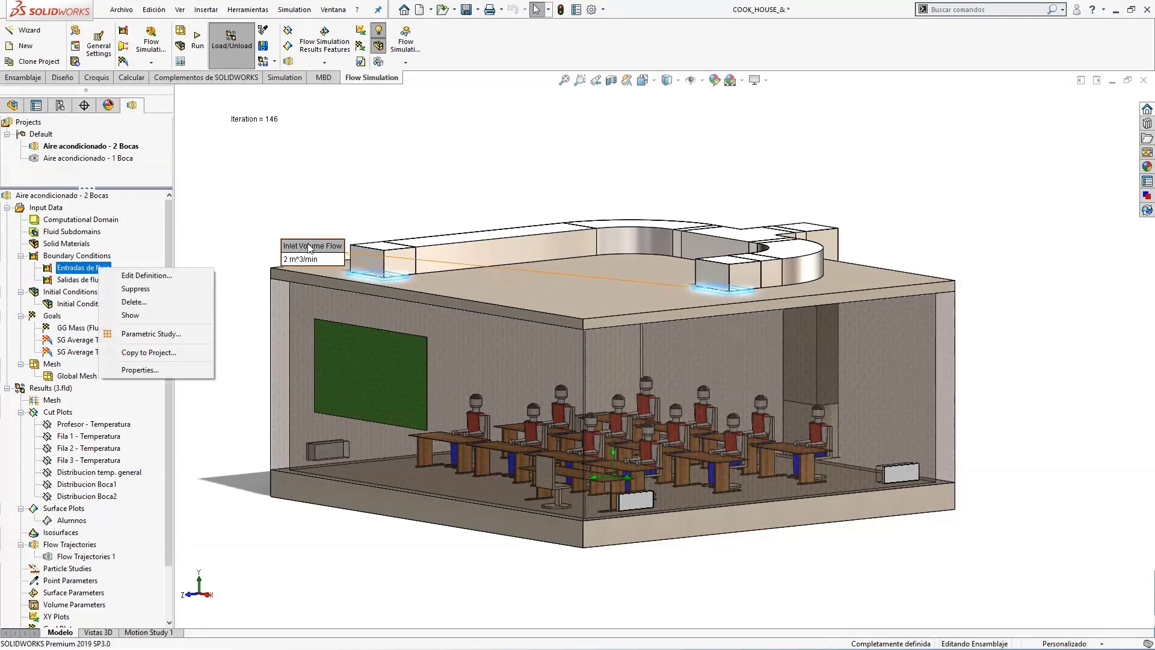
left_click_drag(309, 246, 377, 157)
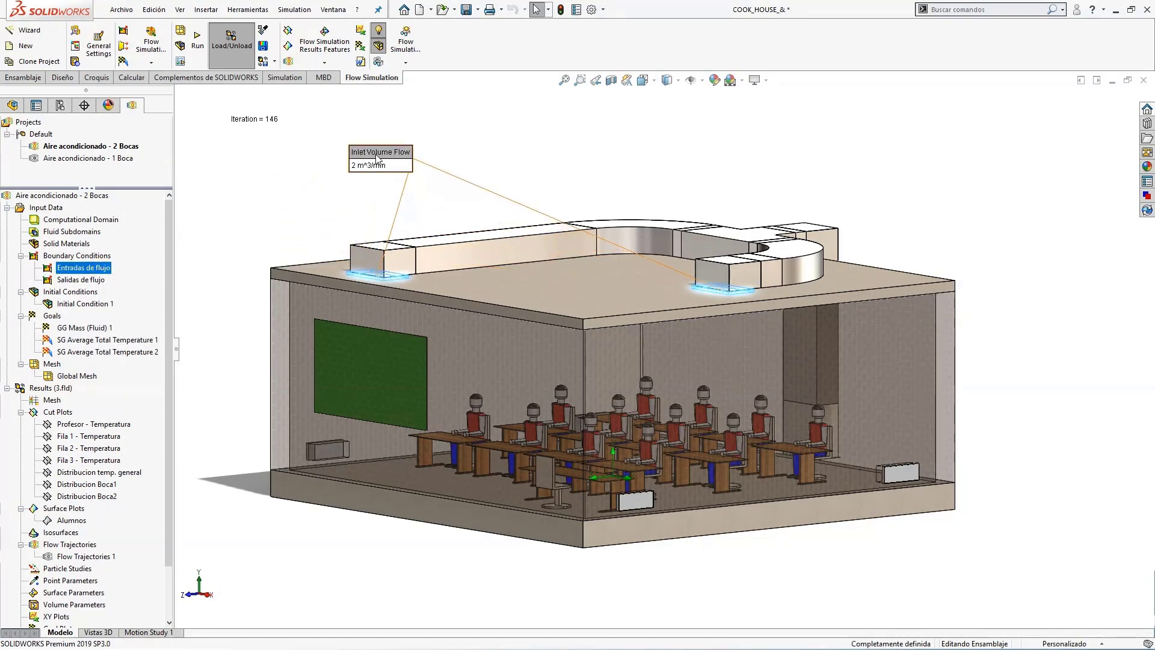
left_click(81, 280)
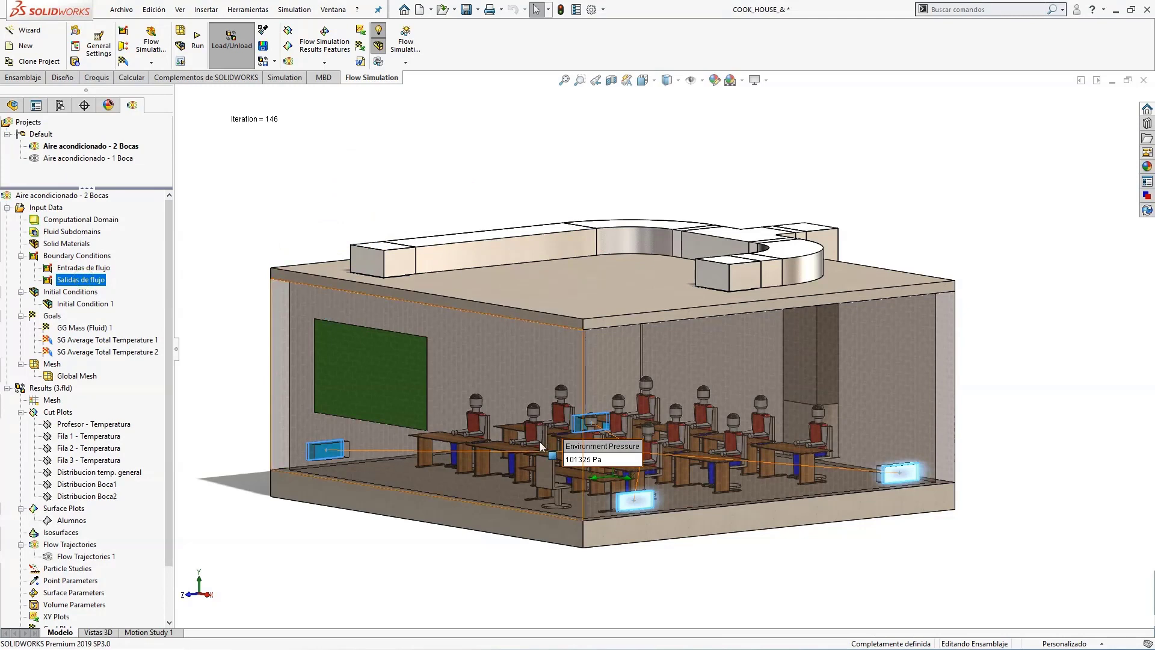
left_click_drag(536, 464, 533, 623)
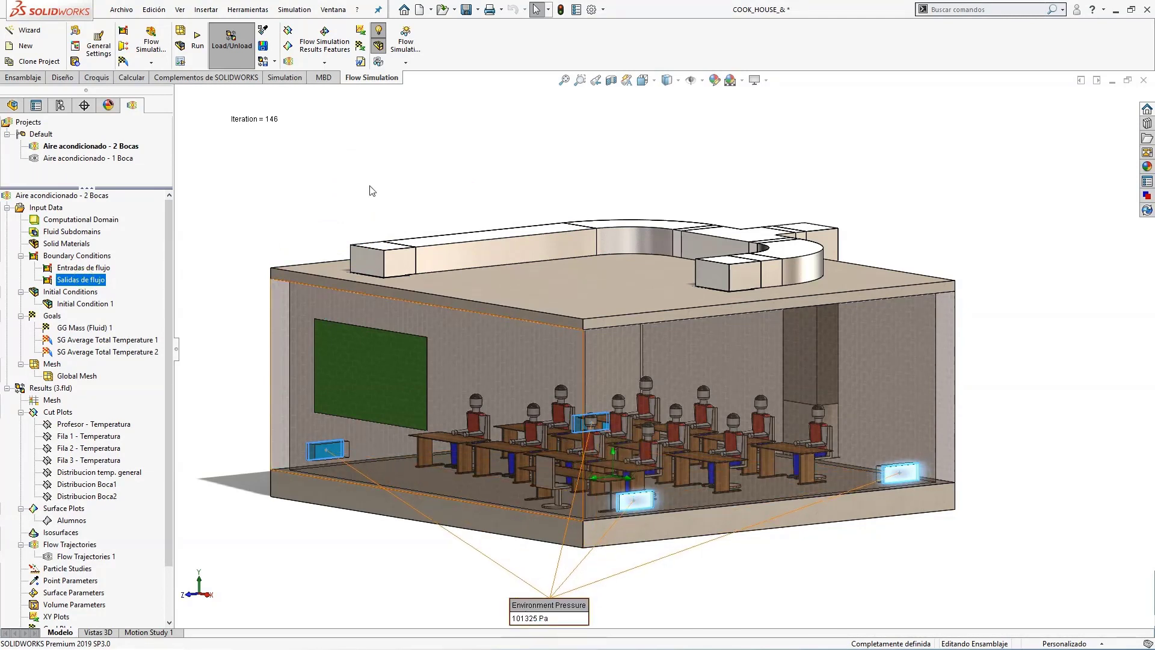
left_click(366, 166)
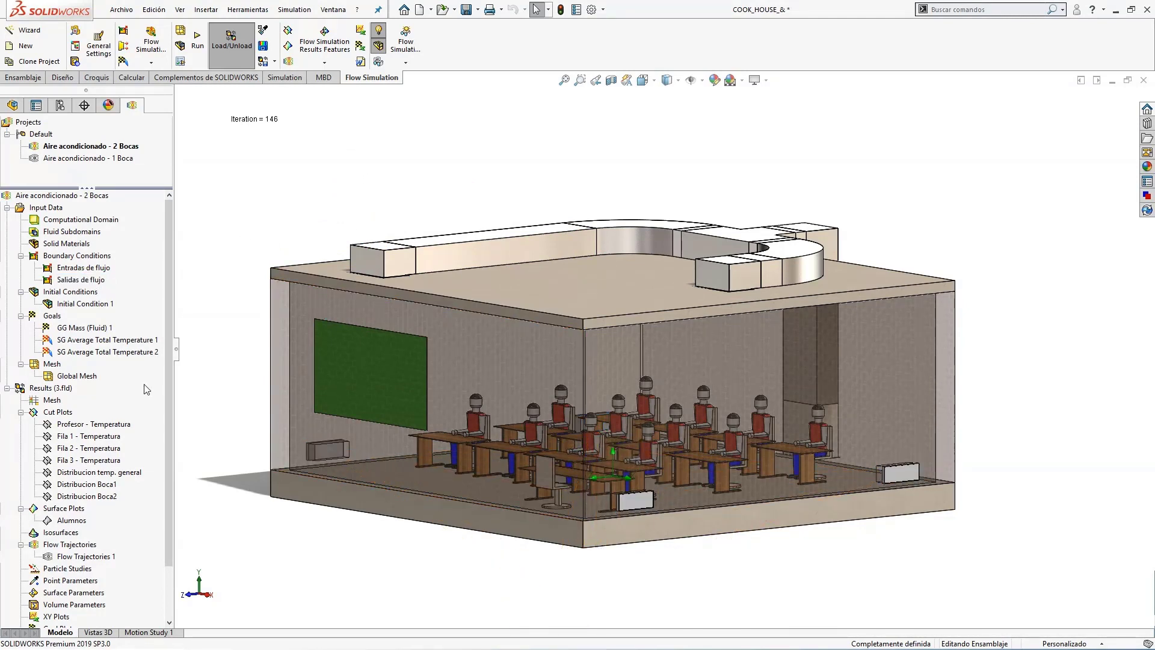
Show the Distribucion Boca1 cut plot, examine its temperature and flow pattern, and move its colour legend clear of the classroom.
scroll(168, 420, "down", 1)
left_click_drag(168, 416, 165, 443)
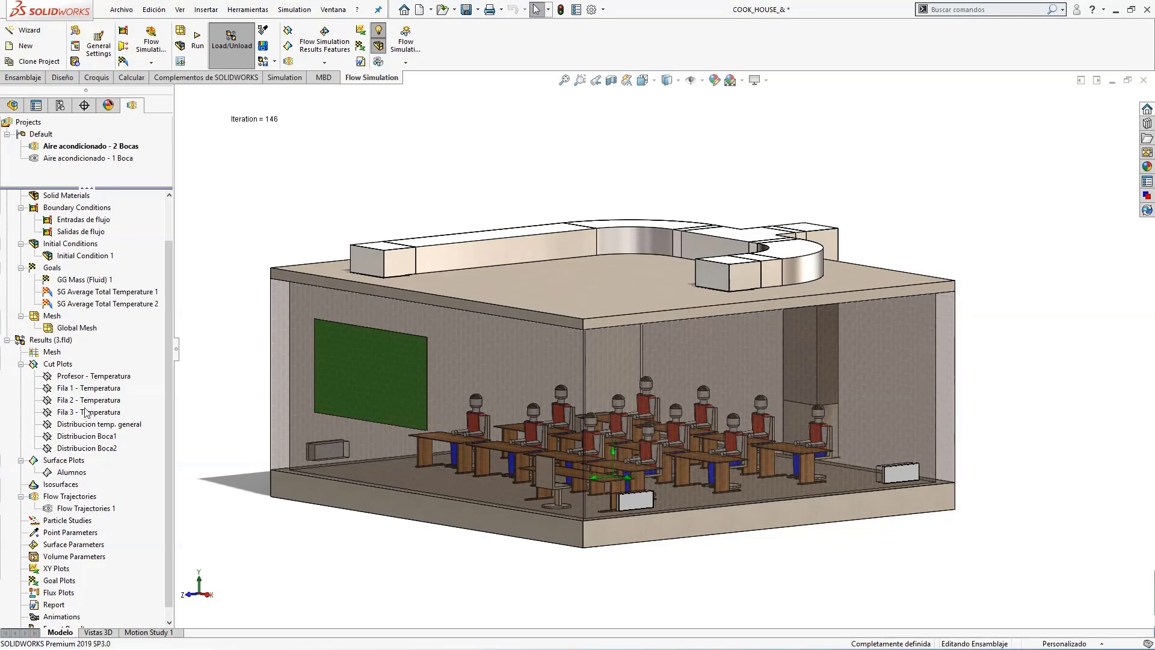
right_click(94, 438)
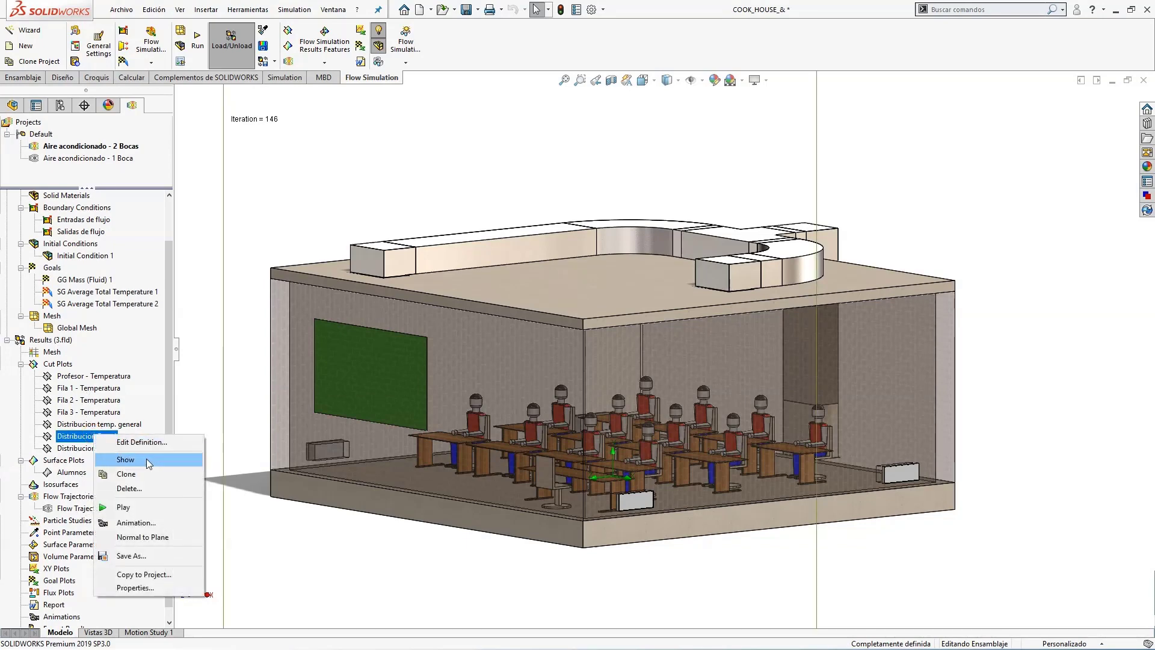
left_click(146, 459)
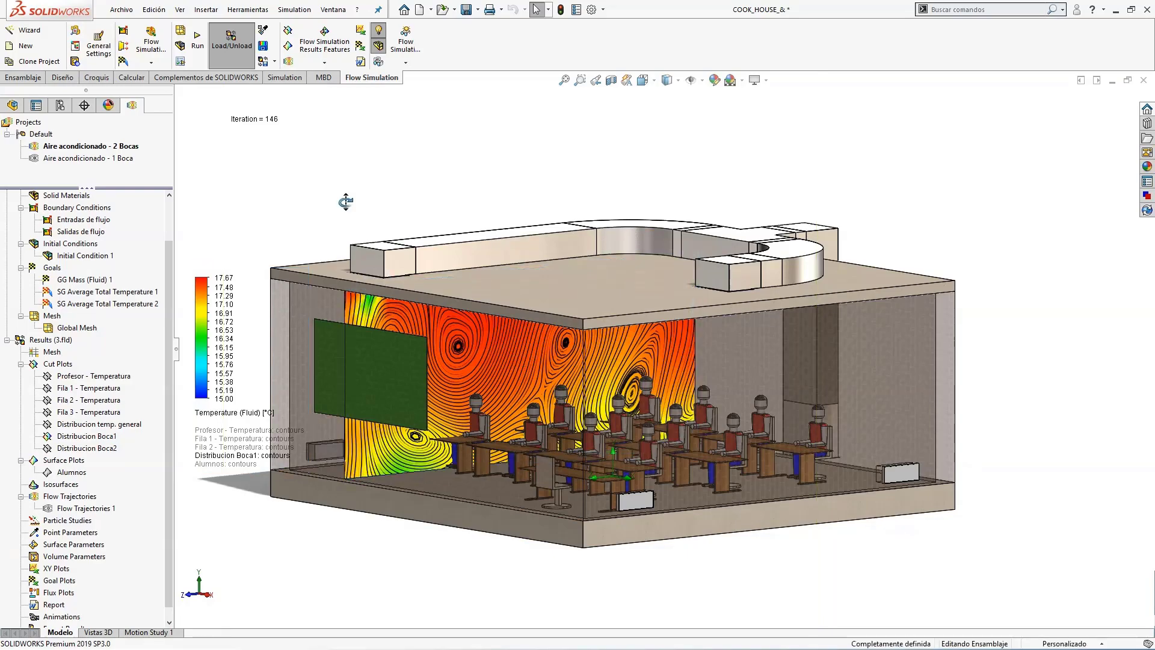
middle_click_drag(346, 201, 368, 191)
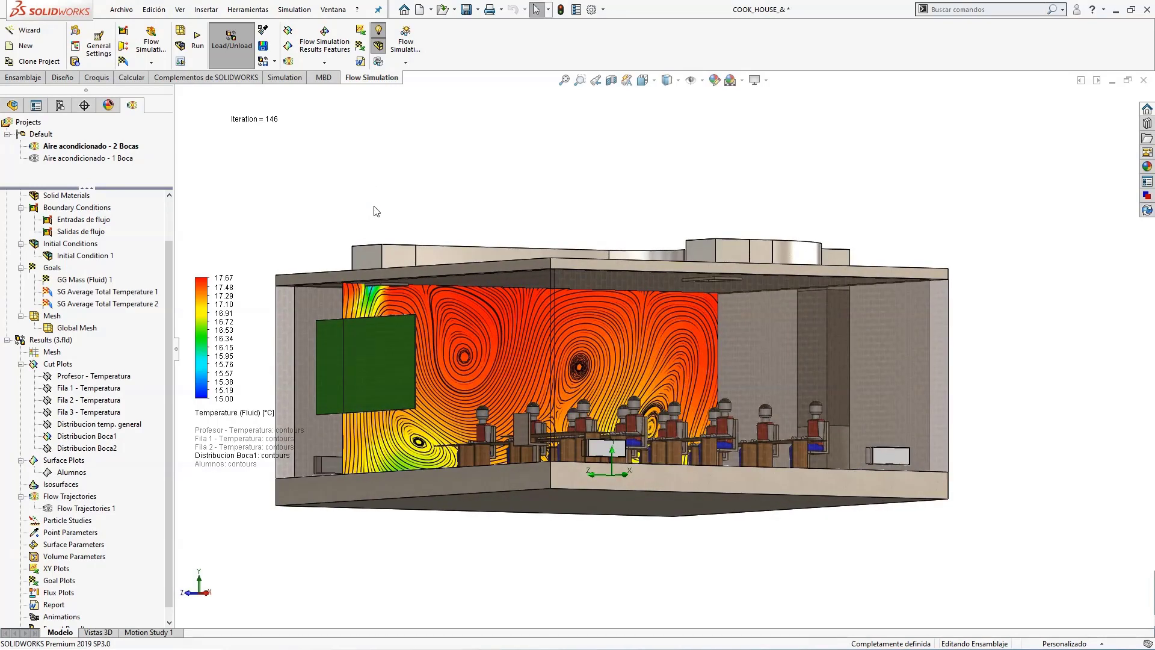
scroll(376, 211, "down", 2)
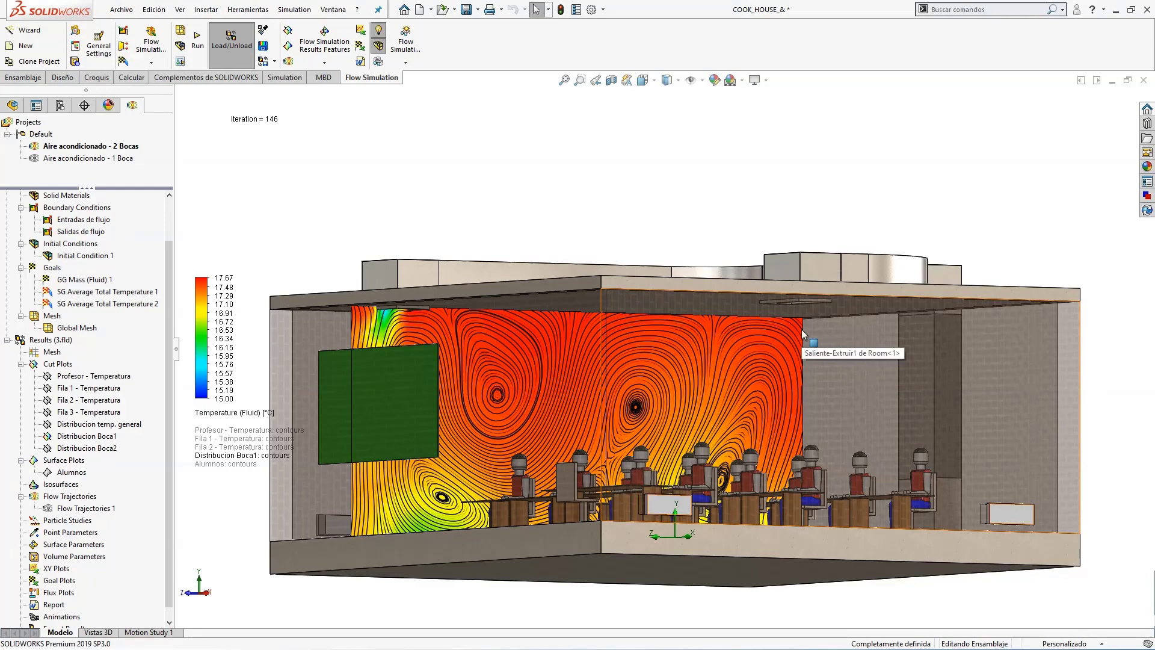
mouse_move(667, 184)
middle_mouse_down()
mouse_move(666, 160)
mouse_move(665, 182)
mouse_move(666, 170)
middle_mouse_up()
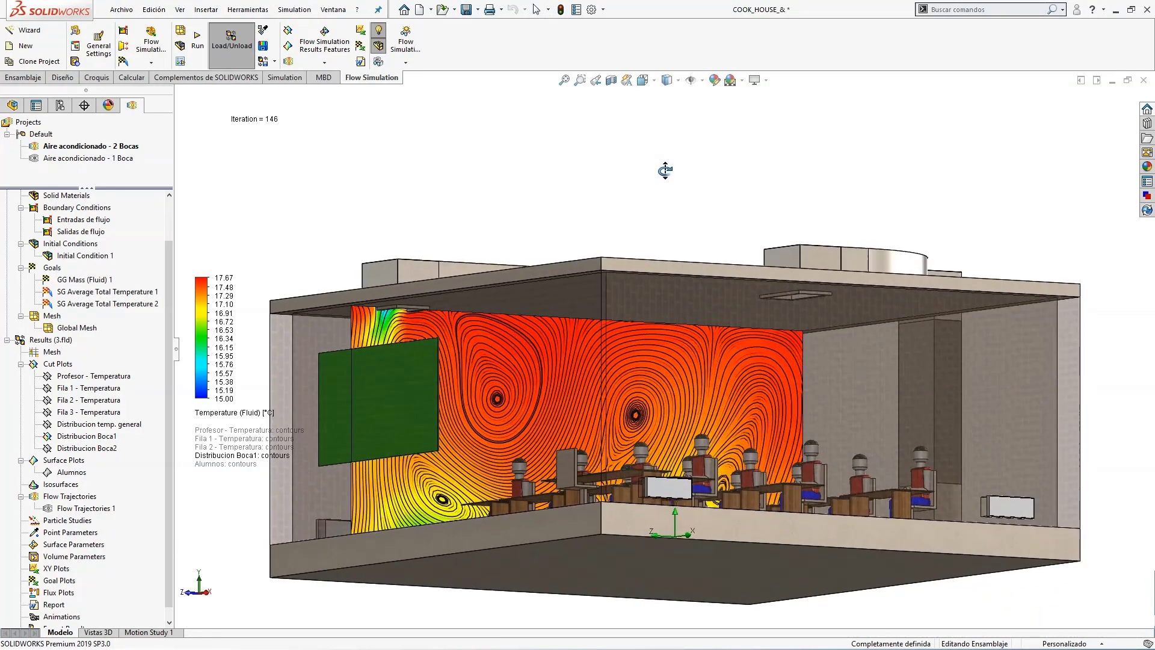
left_click_drag(201, 315, 201, 185)
middle_click_drag(464, 213, 473, 238)
Show the Distribucion Boca2 cut plot alongside the first vent's plot and compare the temperature distribution under both vents.
left_click(208, 448)
left_click(91, 449)
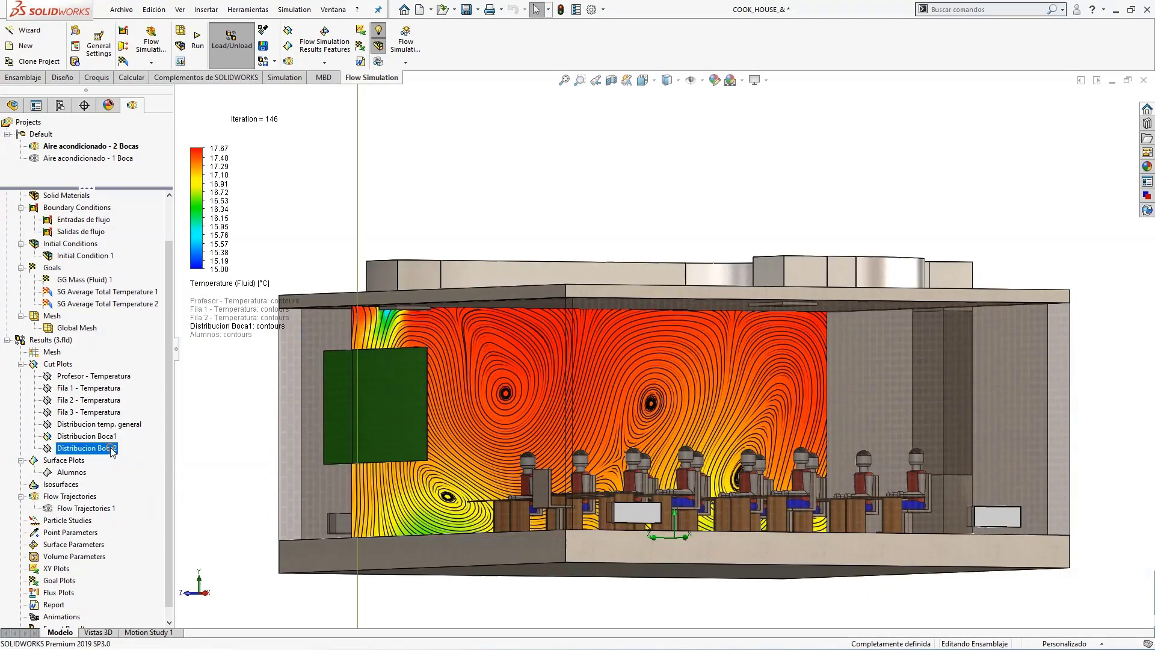
right_click(99, 449)
left_click(203, 465)
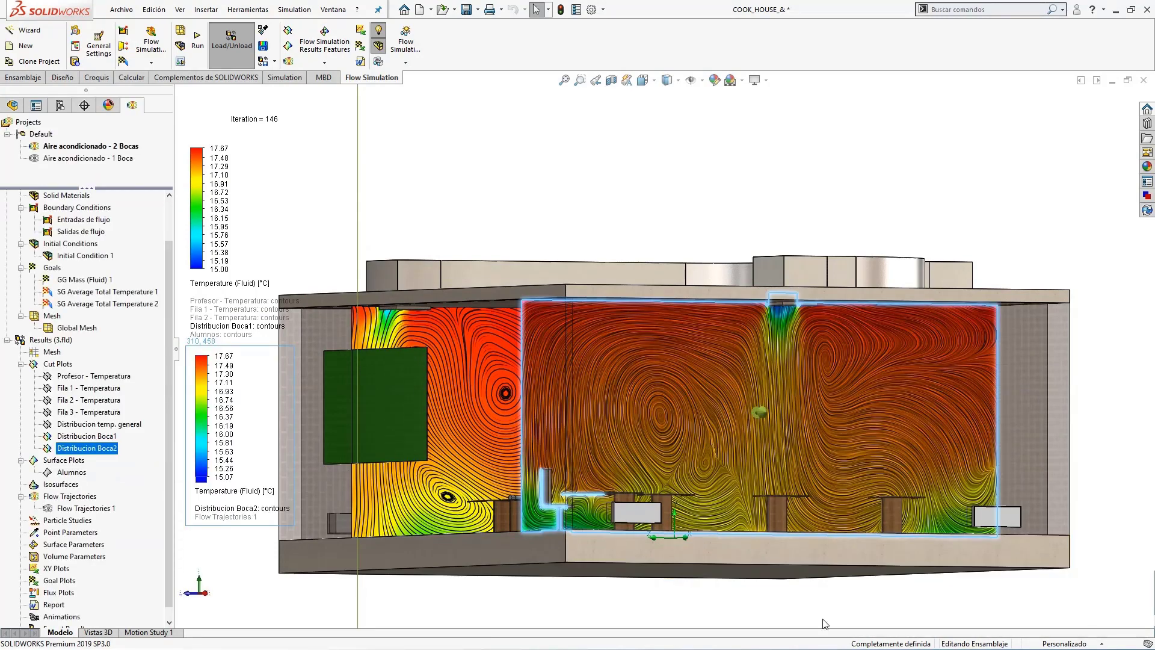
scroll(825, 620, "up", 2)
left_click(825, 585)
middle_click_drag(800, 552, 816, 521)
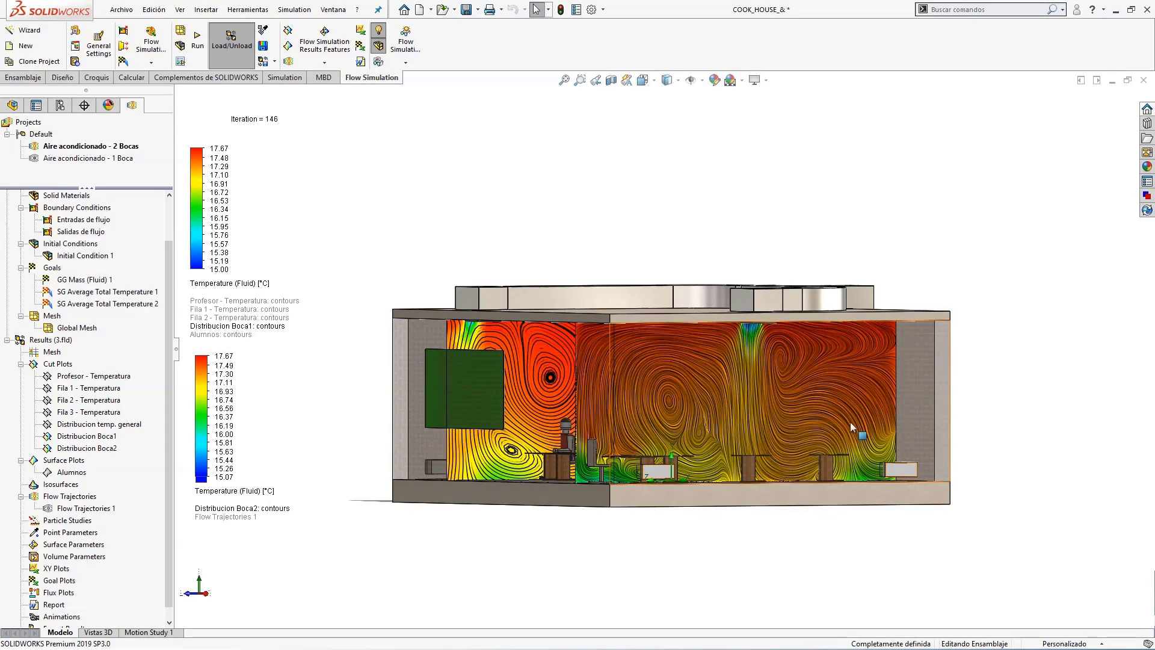
scroll(784, 362, "down", 1)
middle_click_drag(774, 386, 777, 374)
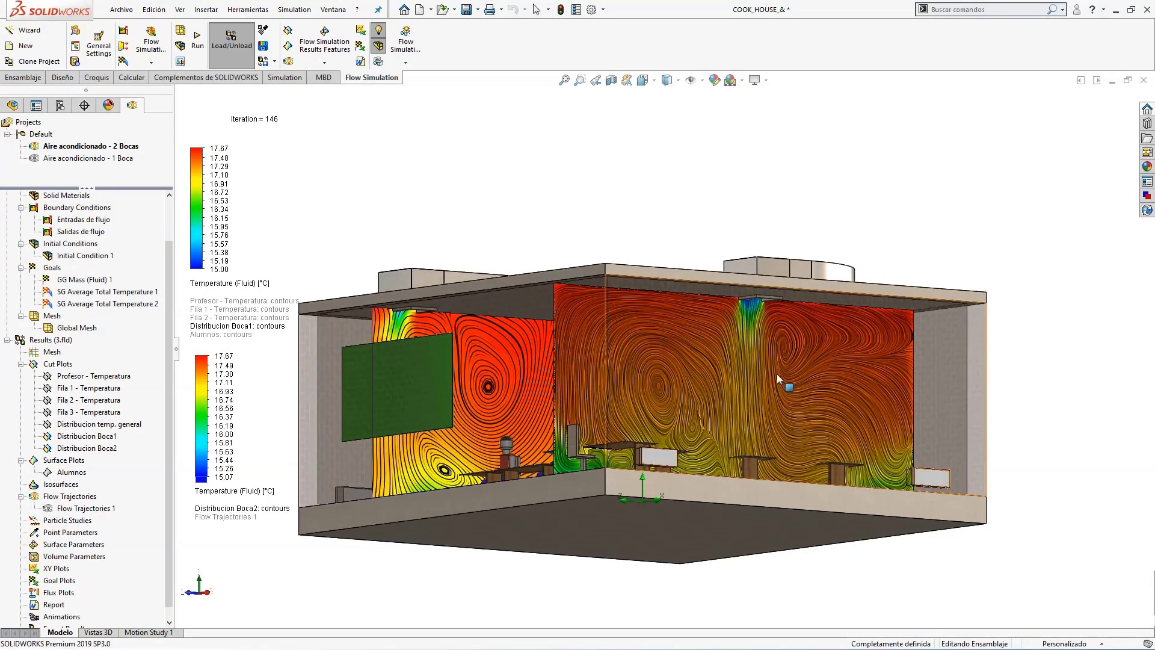
left_click(226, 374)
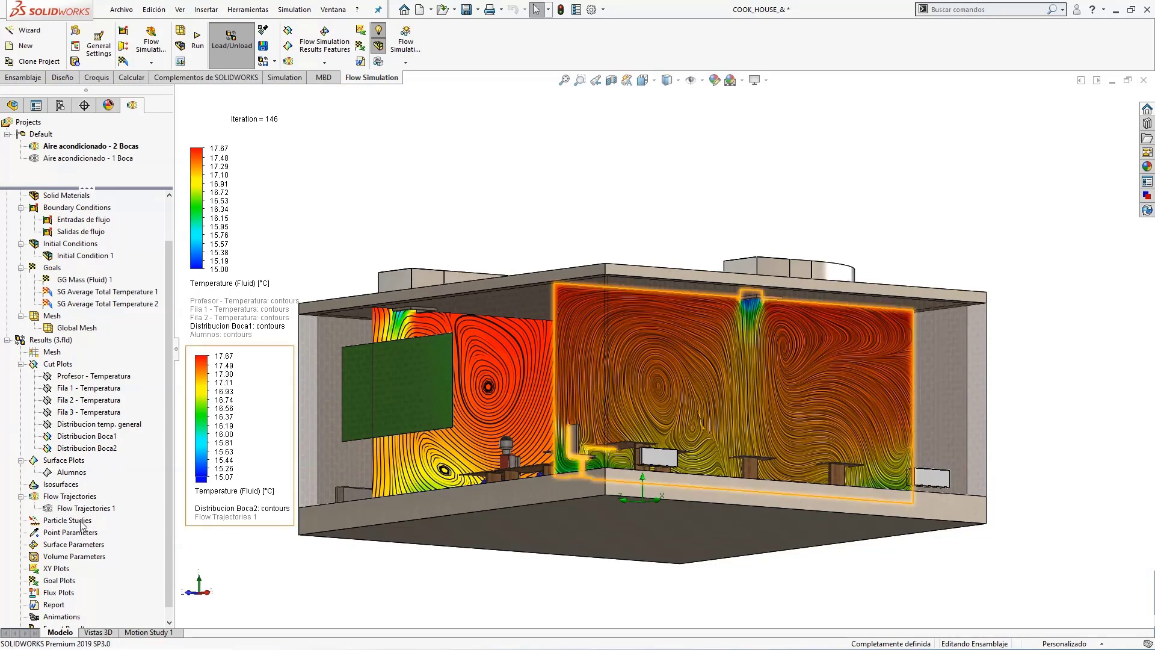
Hide the Distribucion Boca1 and Distribucion Boca2 cut plots together.
left_click(84, 436)
left_click(85, 448, "ctrl")
right_click(83, 448)
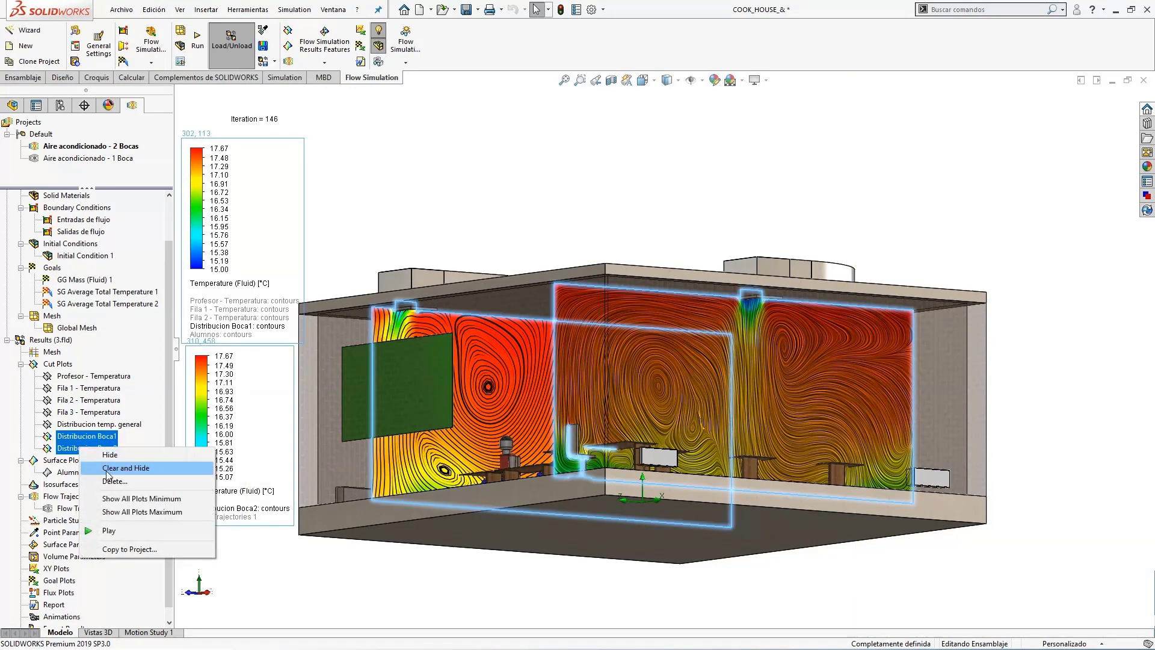
left_click(110, 455)
Display Flow Trajectories 1 by accepting its definition with both vent faces as starting points, reposition its legend, and examine the lines.
right_click(116, 511)
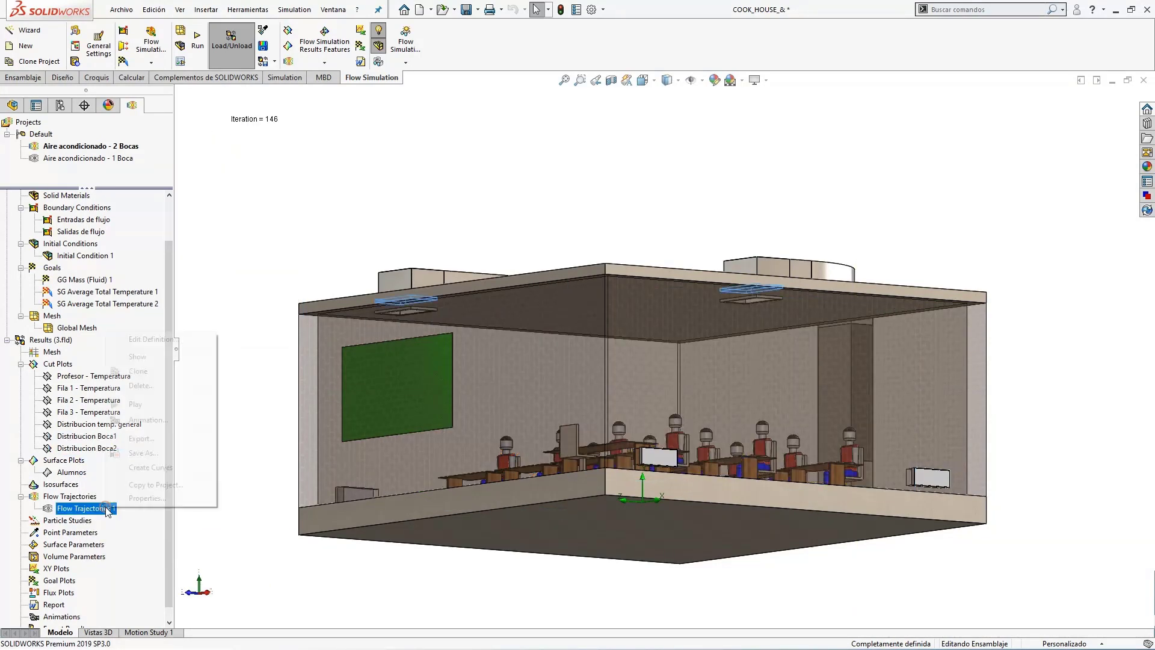
left_click(160, 342)
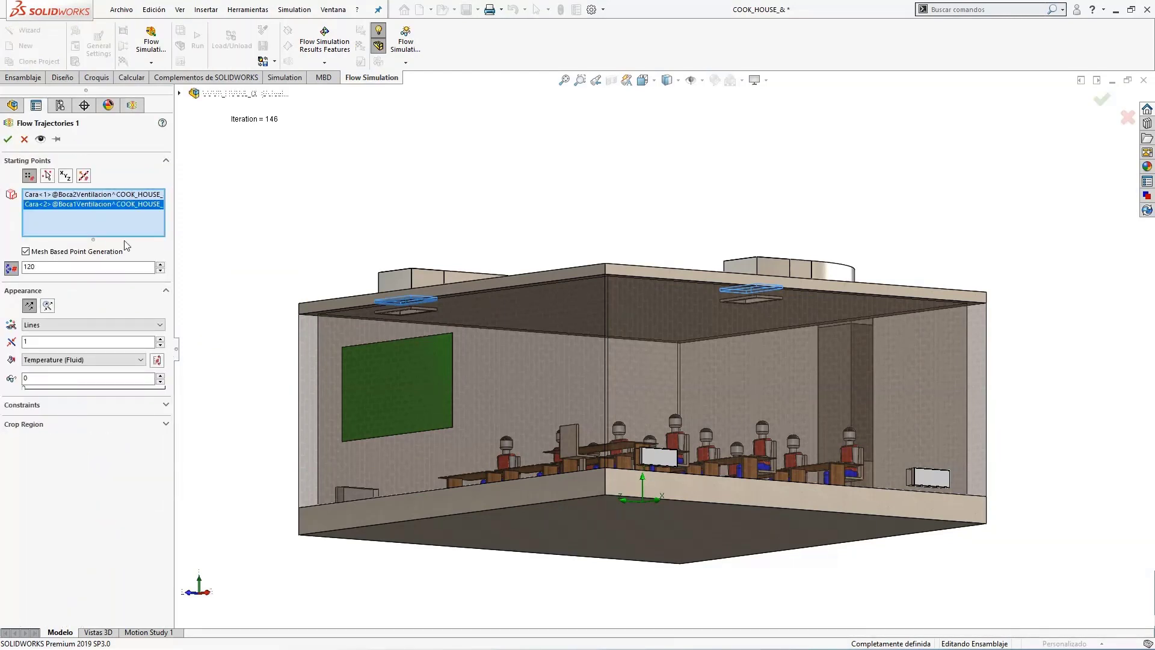
left_click(8, 140)
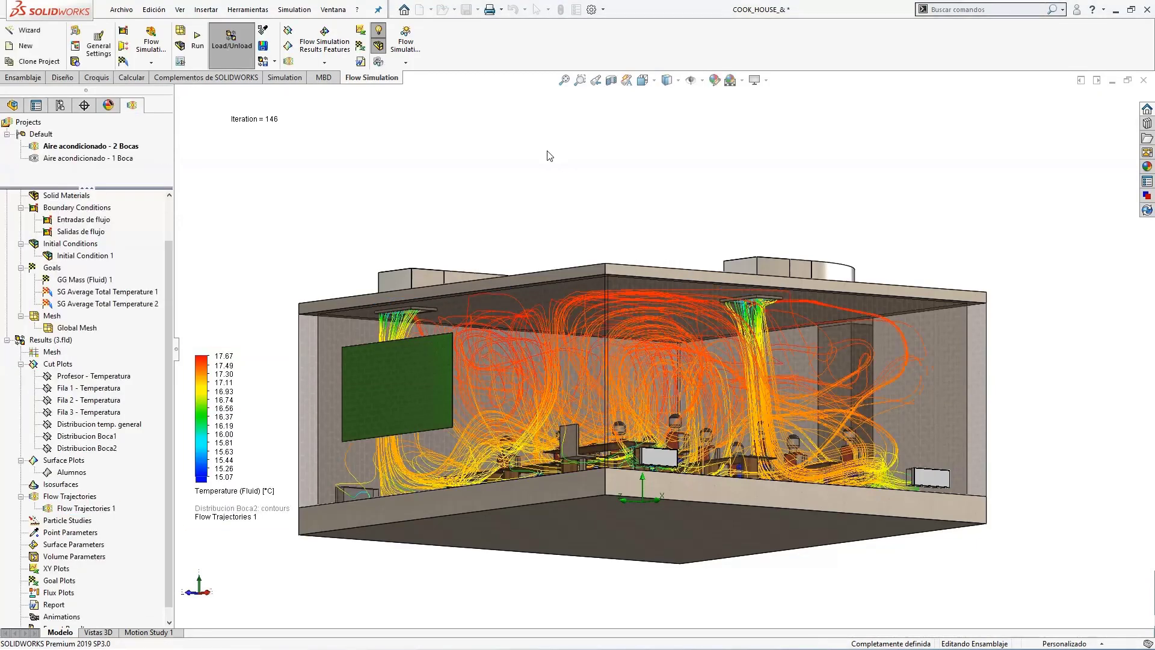
middle_click_drag(547, 152, 541, 150)
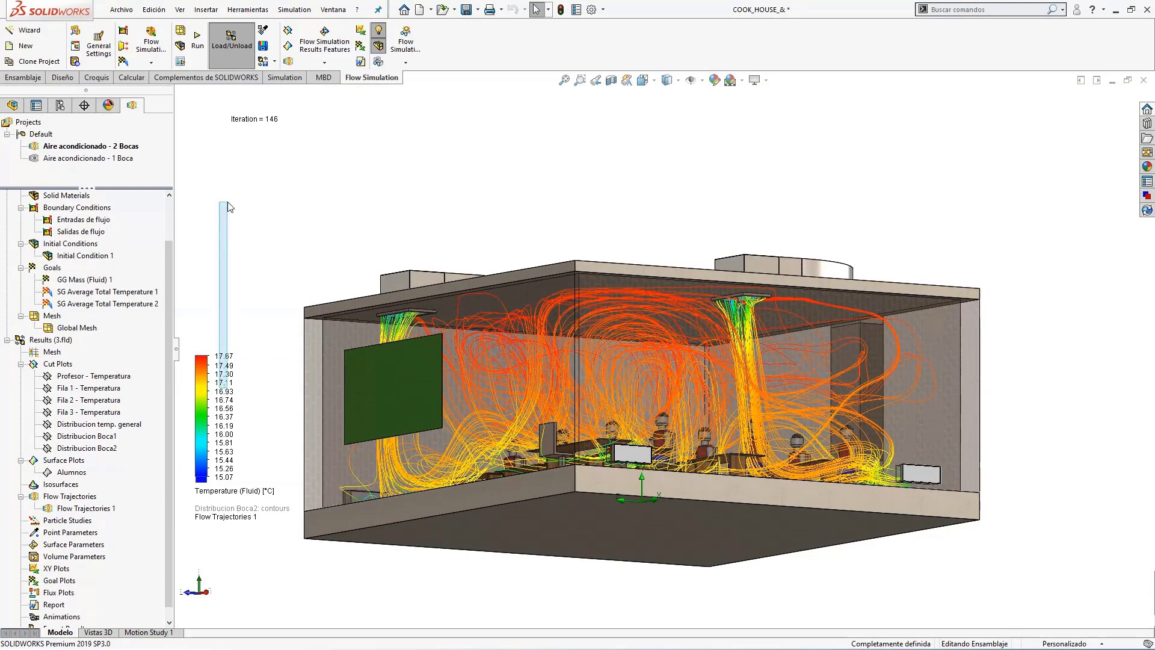
left_click_drag(200, 352, 204, 156)
left_click(423, 178)
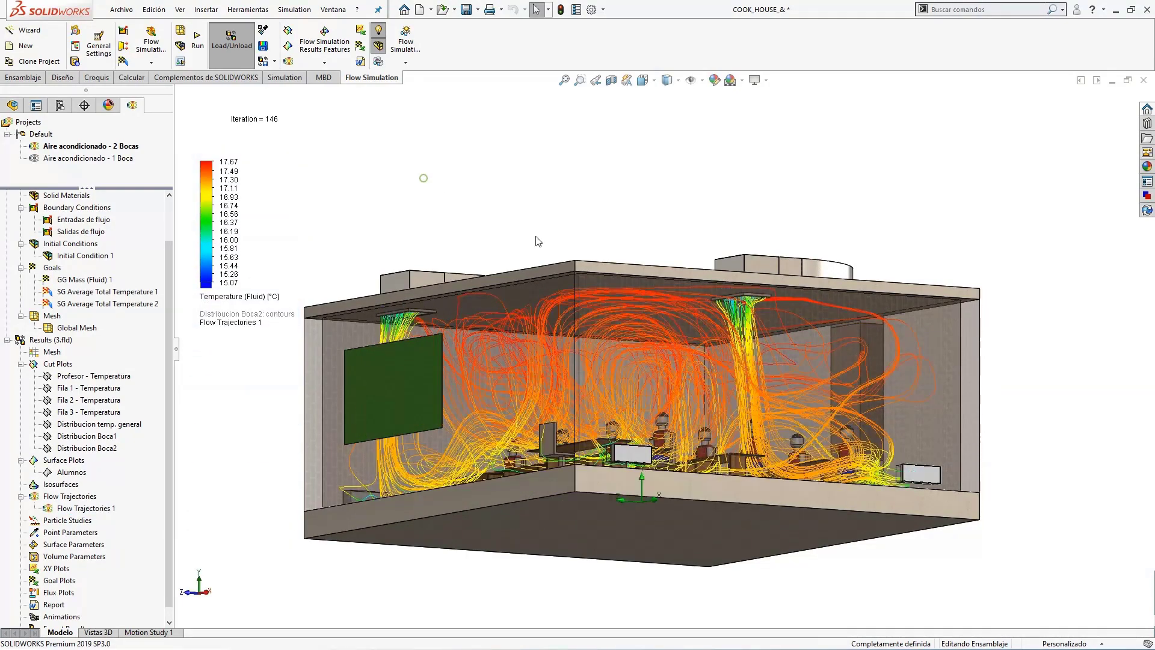
mouse_move(564, 221)
middle_mouse_down()
mouse_move(521, 225)
mouse_move(544, 235)
mouse_move(572, 217)
middle_mouse_up()
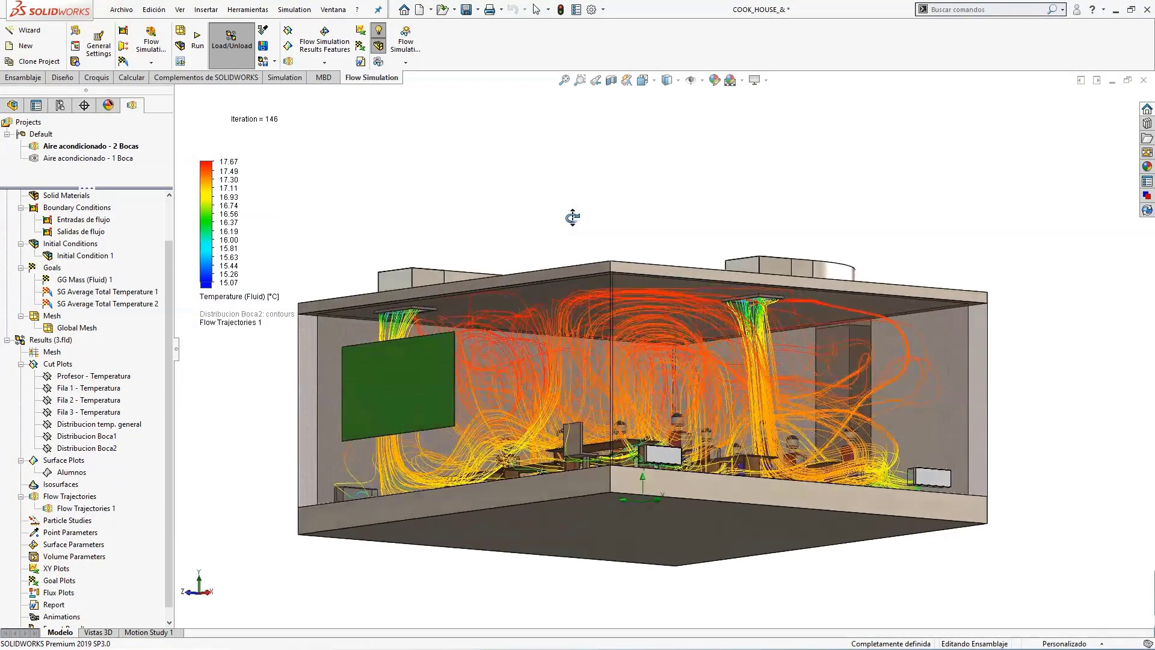
mouse_move(710, 166)
middle_mouse_down()
mouse_move(676, 154)
mouse_move(704, 186)
mouse_move(714, 178)
middle_mouse_up()
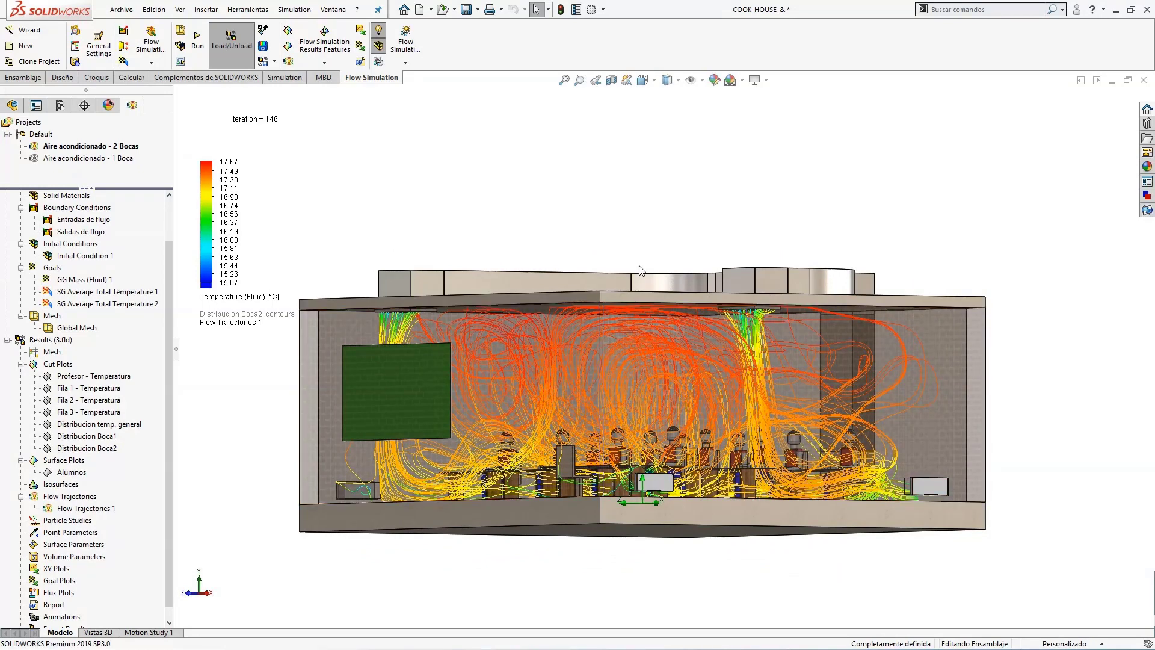
middle_click_drag(608, 288, 634, 271)
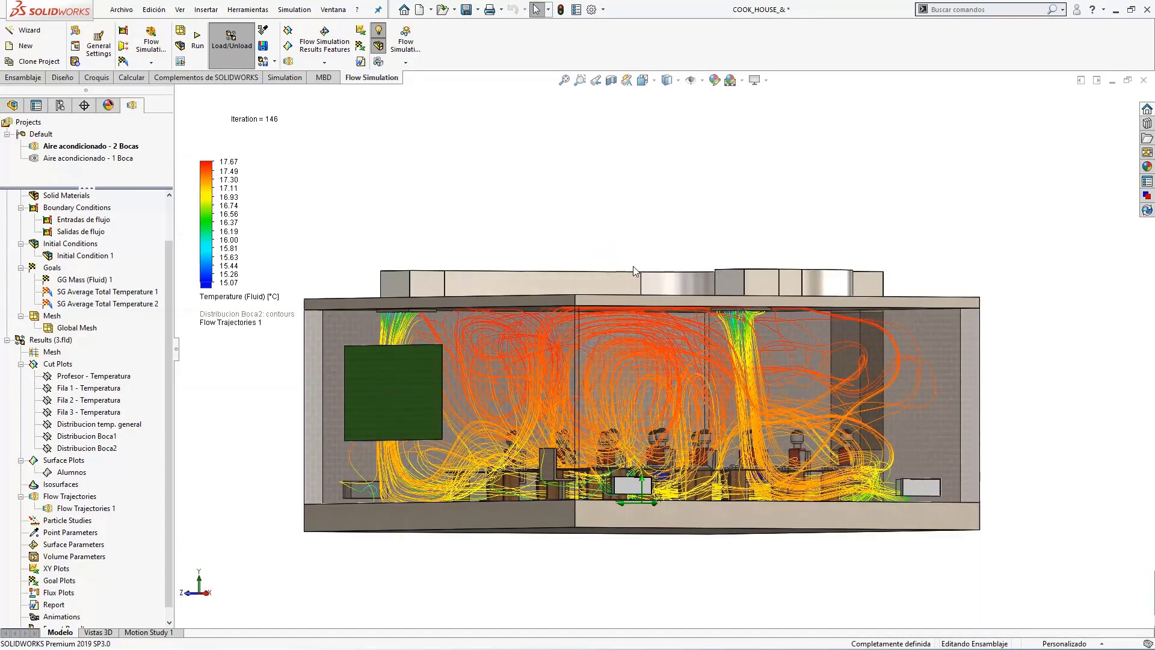
Play the Flow Trajectories 1 animation while viewing the two-vent airflow, stop it, and hide the trajectories.
right_click(101, 509)
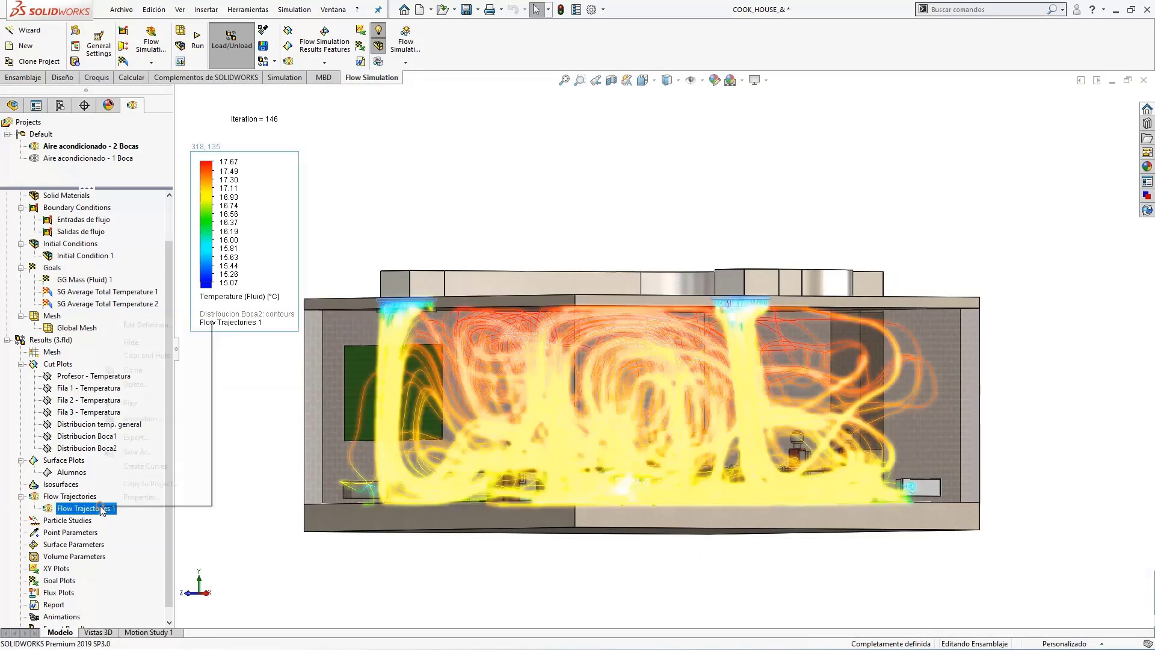
left_click(146, 405)
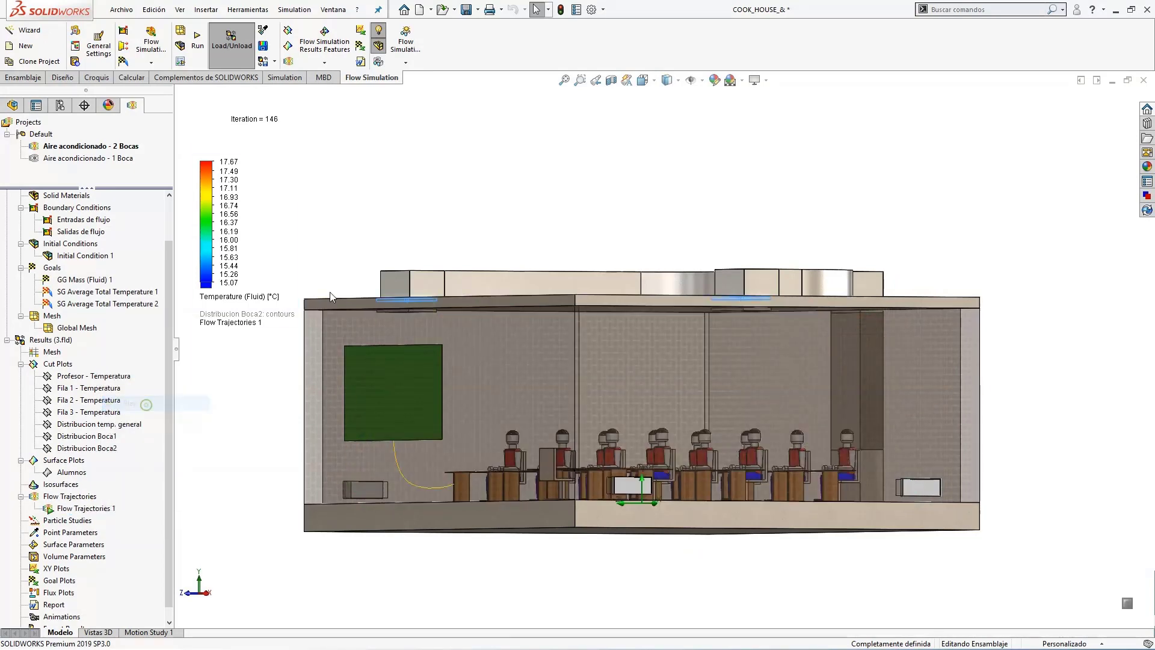
middle_click_drag(440, 215, 428, 197)
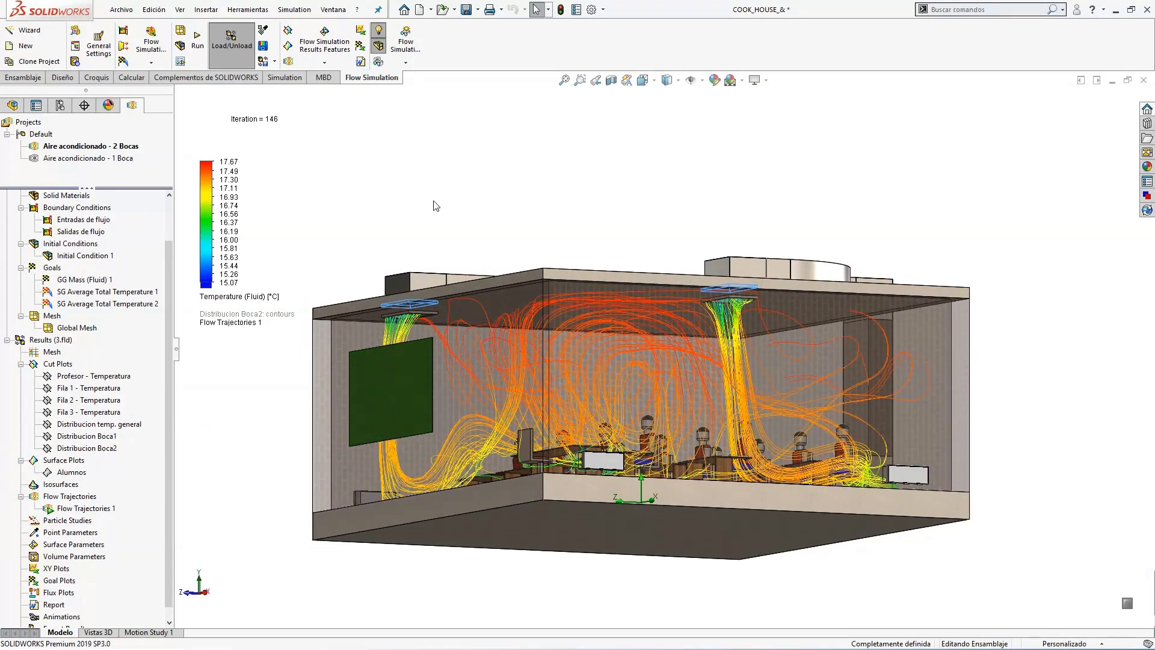
mouse_move(442, 206)
middle_mouse_down()
mouse_move(391, 211)
mouse_move(443, 209)
middle_mouse_up()
right_click(84, 510)
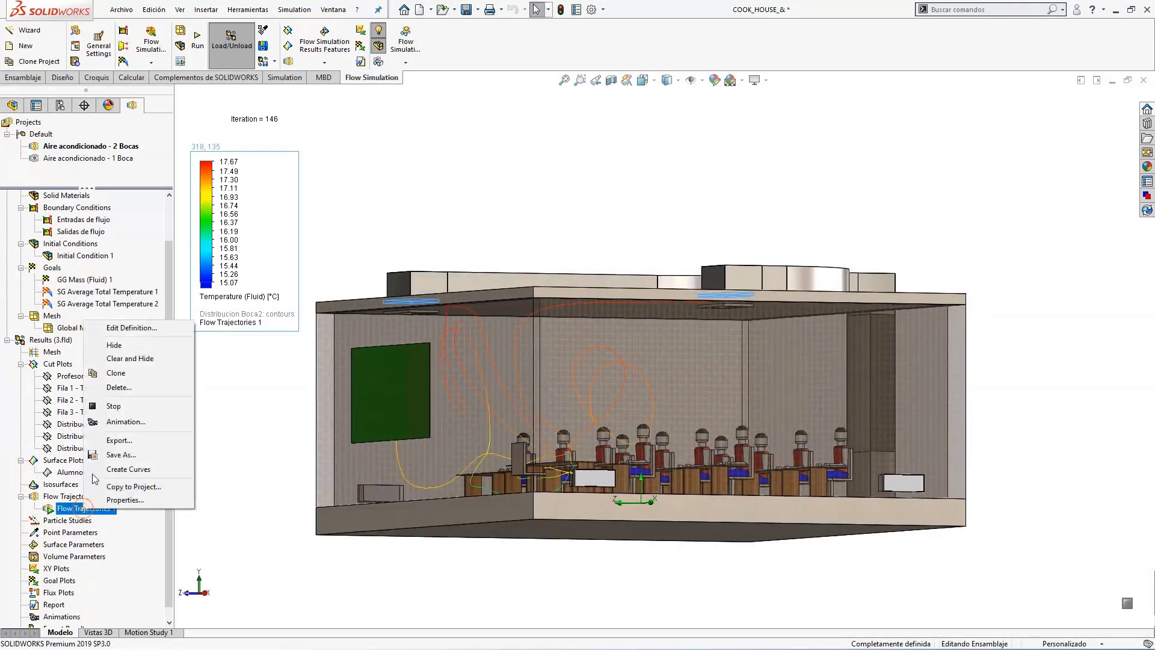
left_click(115, 404)
right_click(85, 509)
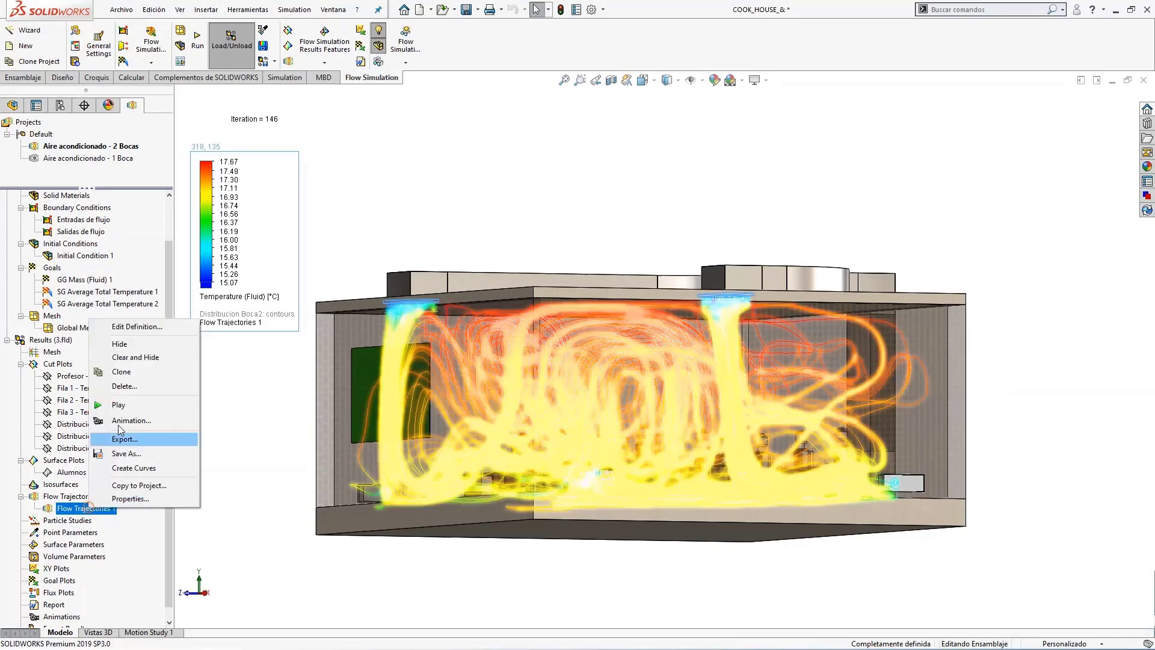
left_click(123, 345)
Show the two-vent Alumnos surface plot and examine the head temperatures and the maximum and minimum locations among the students.
right_click(74, 475)
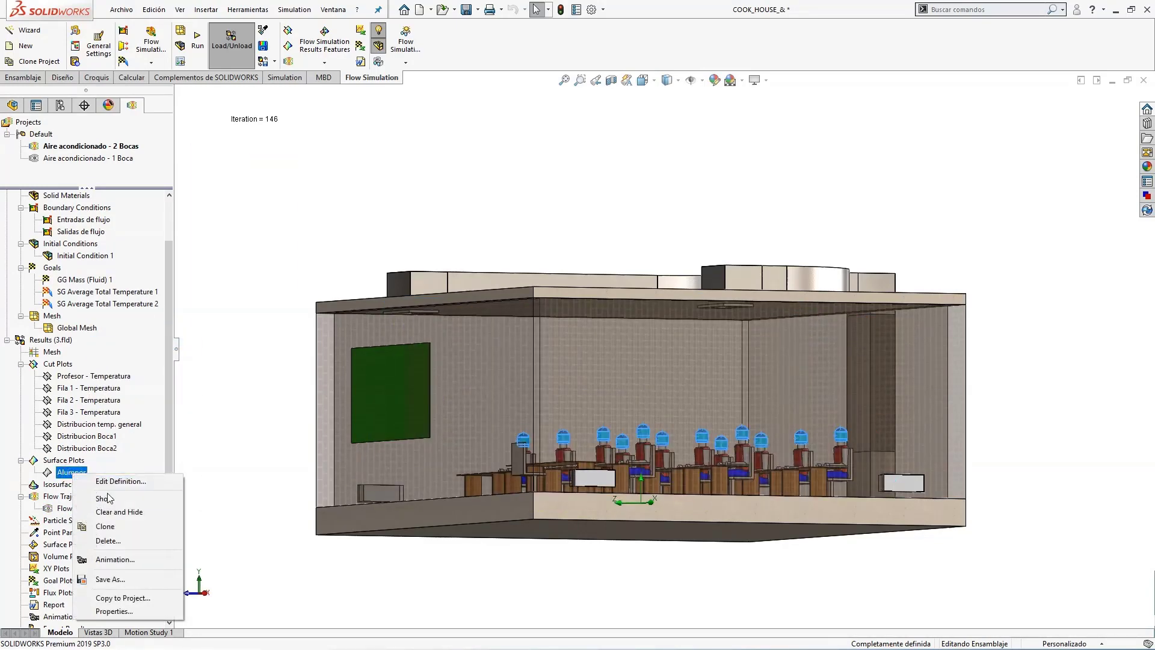
left_click(158, 497)
left_click(565, 586)
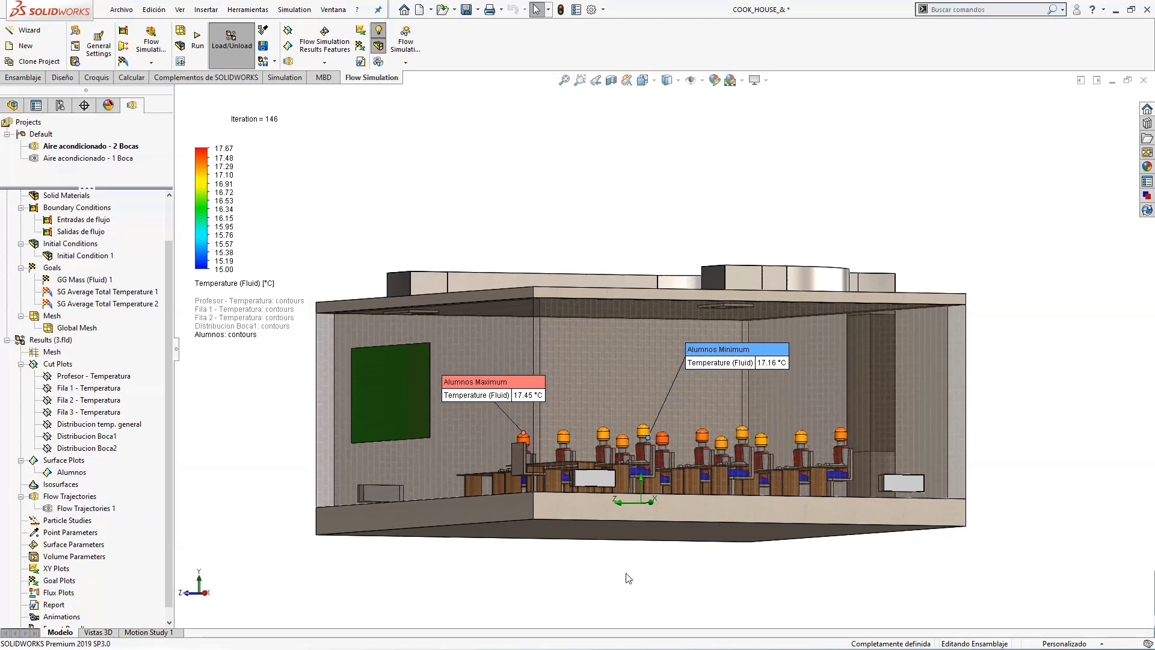
middle_click_drag(626, 578, 683, 594)
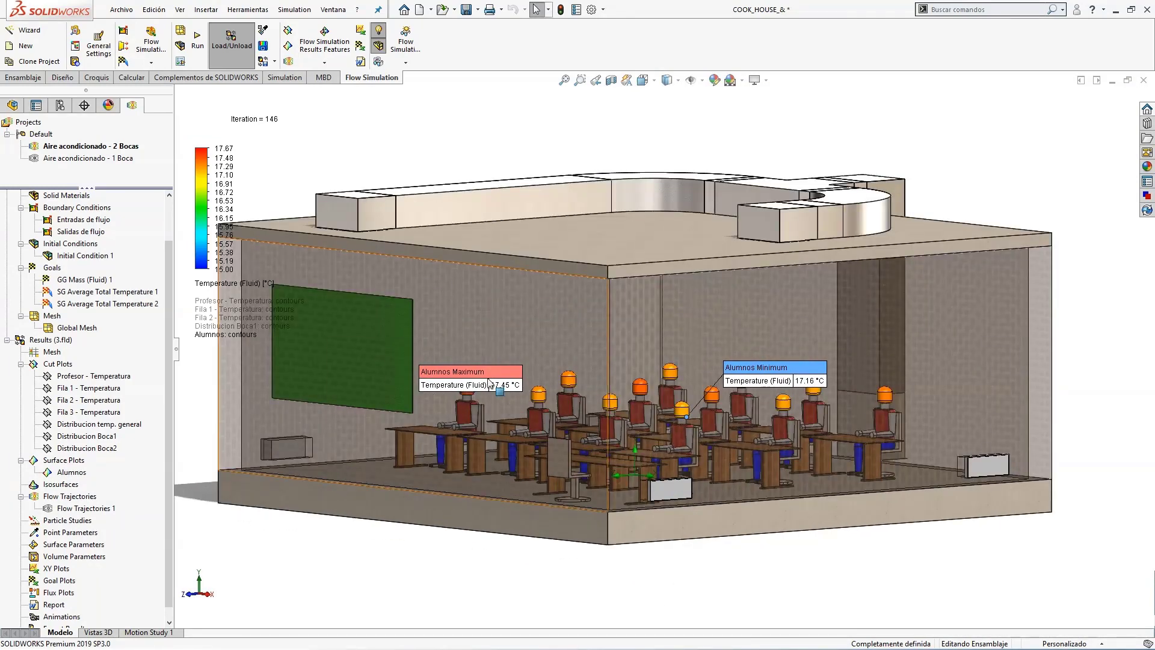
middle_click_drag(665, 480, 647, 459)
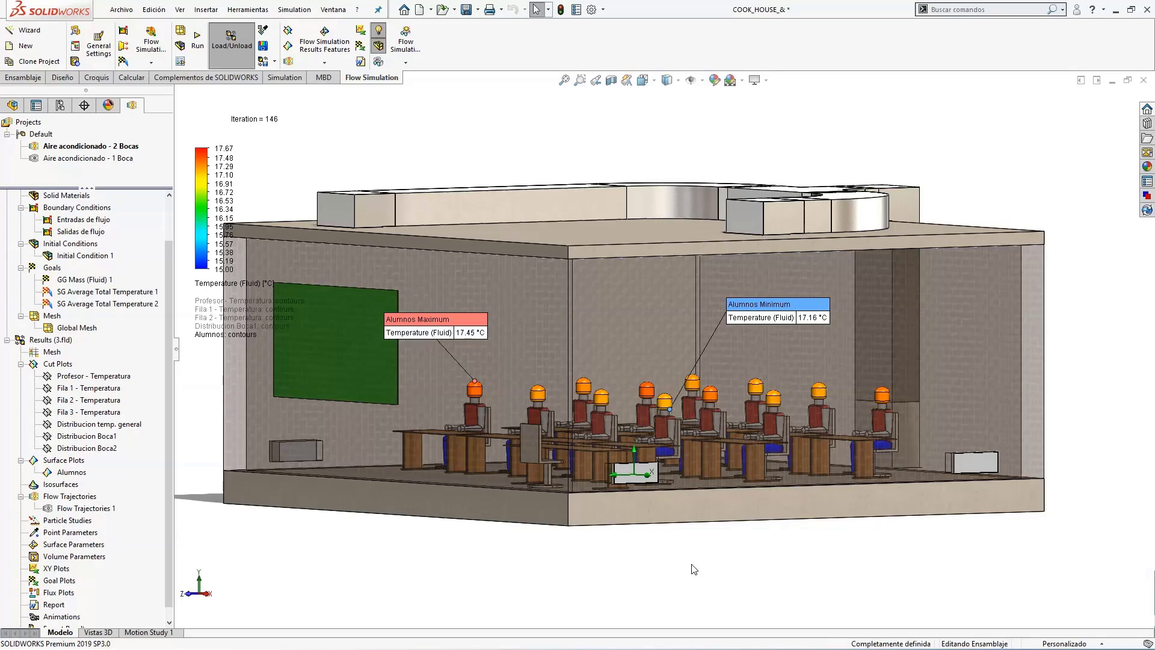
Move the Alumnos Maximum label away from the students' heads and examine the maximum and minimum temperature locations from several angles.
middle_click_drag(692, 555, 699, 561)
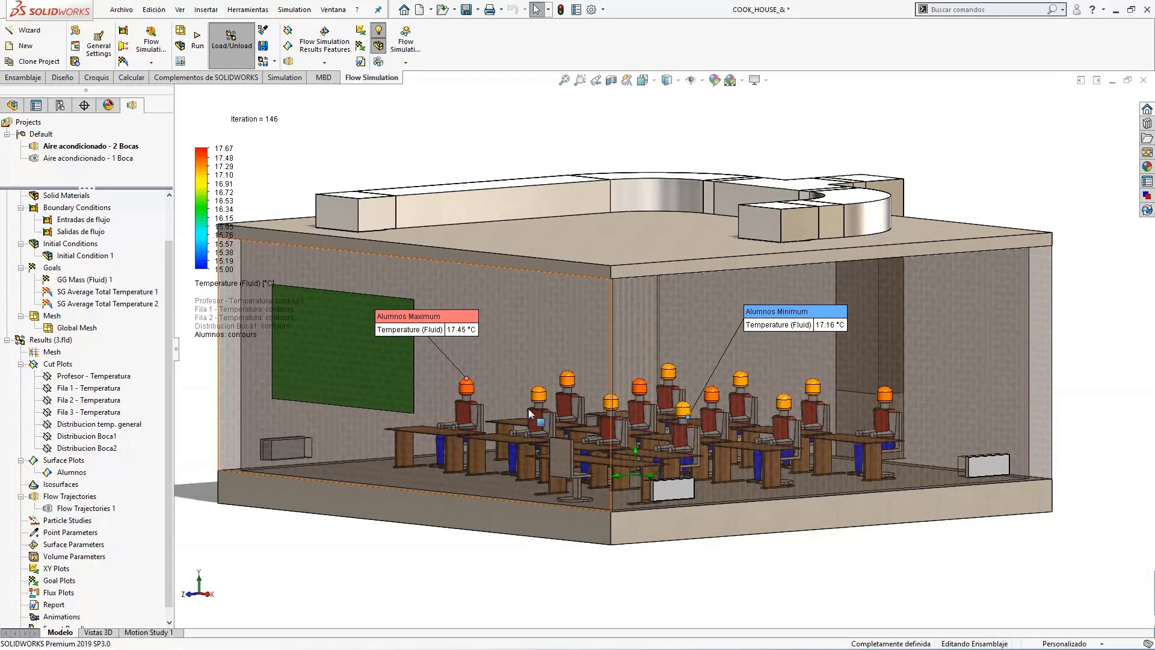
left_click_drag(452, 329, 420, 280)
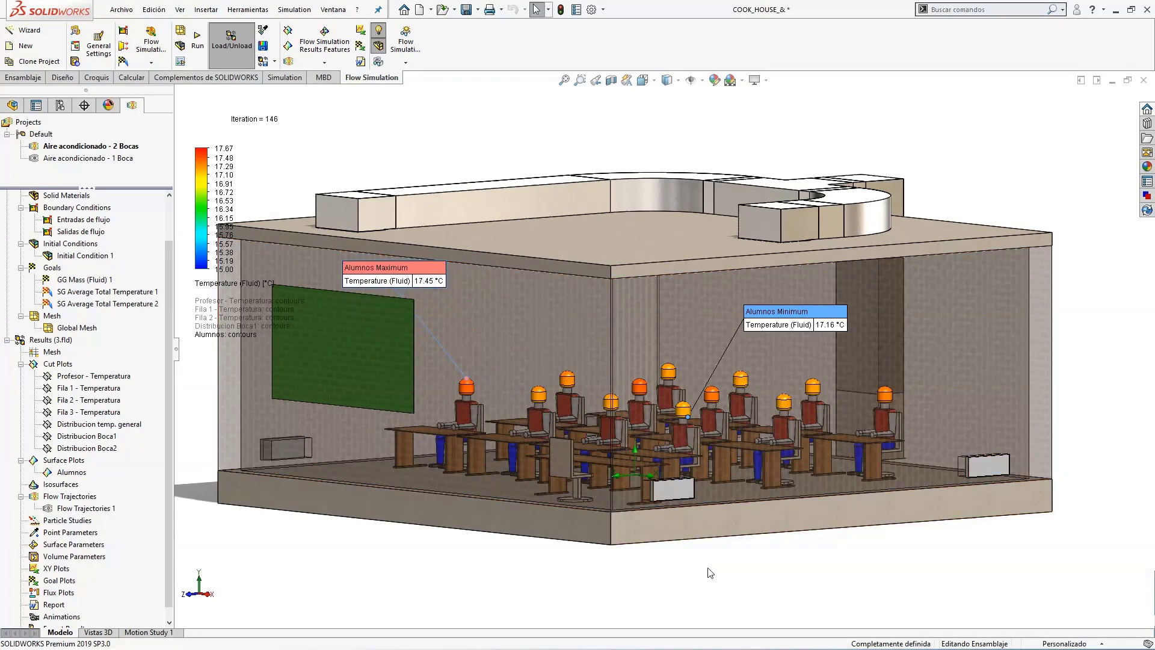
mouse_move(710, 557)
middle_mouse_down()
mouse_move(696, 552)
mouse_move(717, 565)
middle_mouse_up()
left_click_drag(417, 278, 408, 290)
mouse_move(539, 328)
middle_mouse_down()
mouse_move(492, 312)
mouse_move(526, 320)
middle_mouse_up()
middle_click(525, 320)
left_click(673, 515)
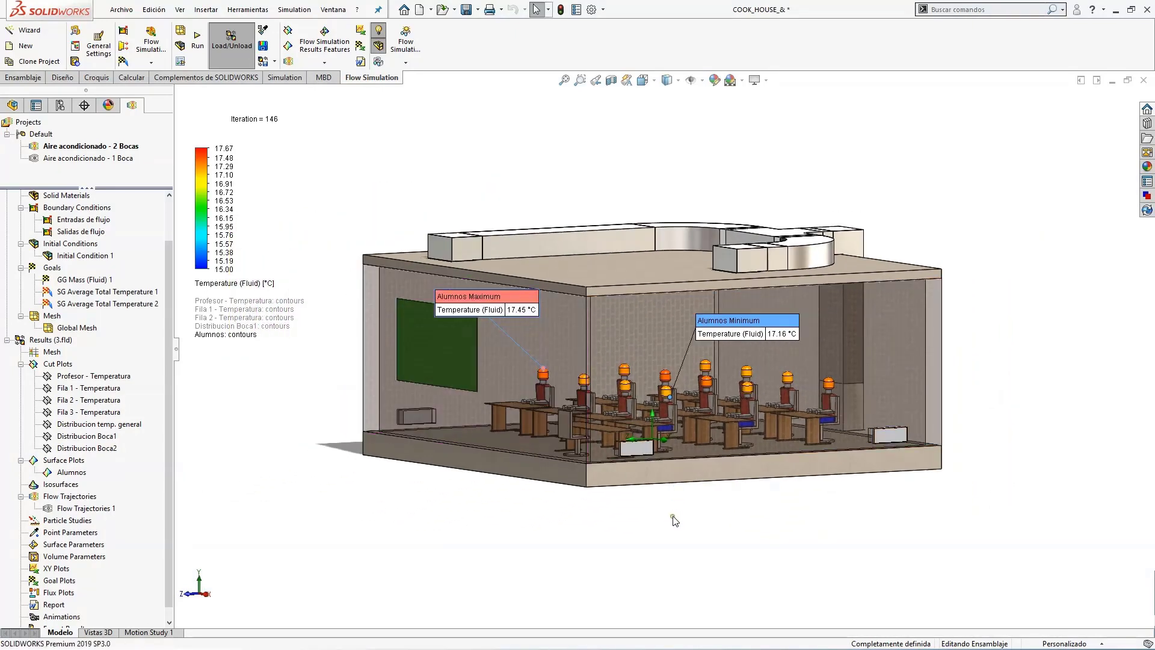
scroll(616, 365, "down", 2)
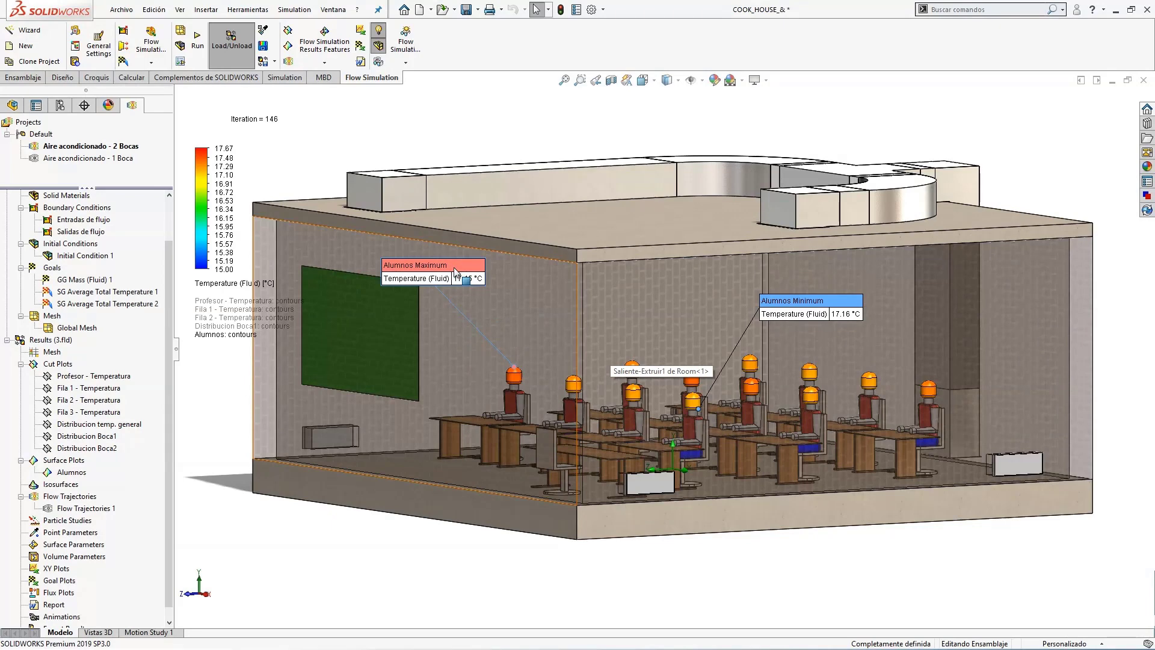
mouse_move(907, 542)
middle_mouse_down()
mouse_move(923, 541)
mouse_move(906, 544)
middle_mouse_up()
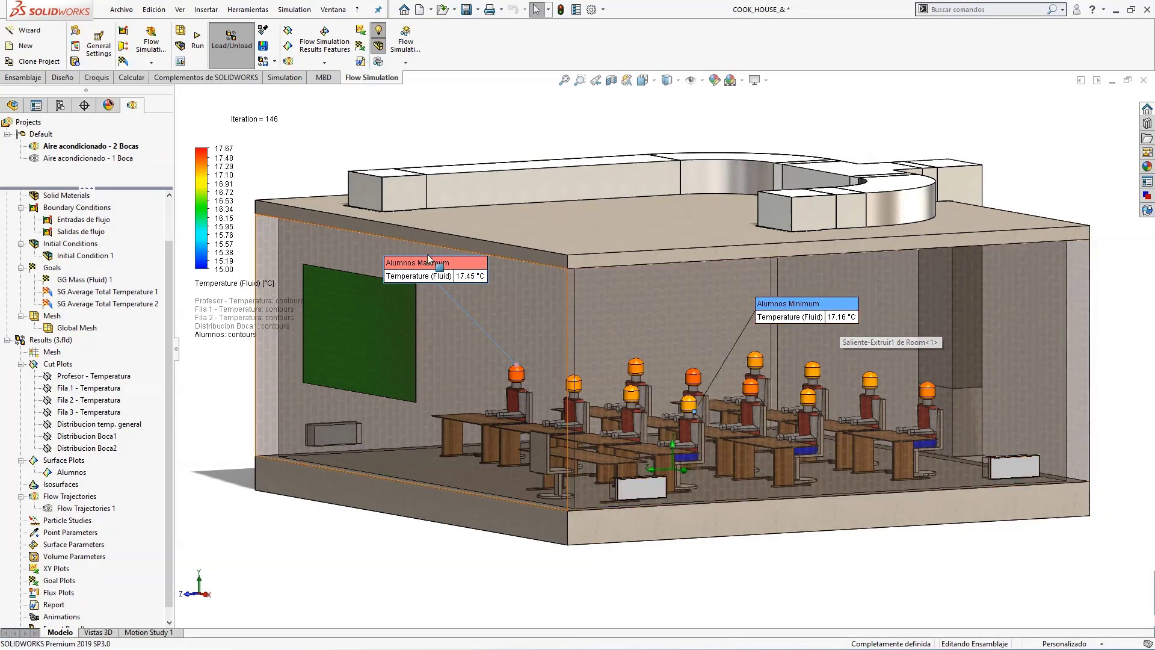
Set both the maximum and the minimum of the Alumnos temperature legend to 17 °C.
left_click(222, 148)
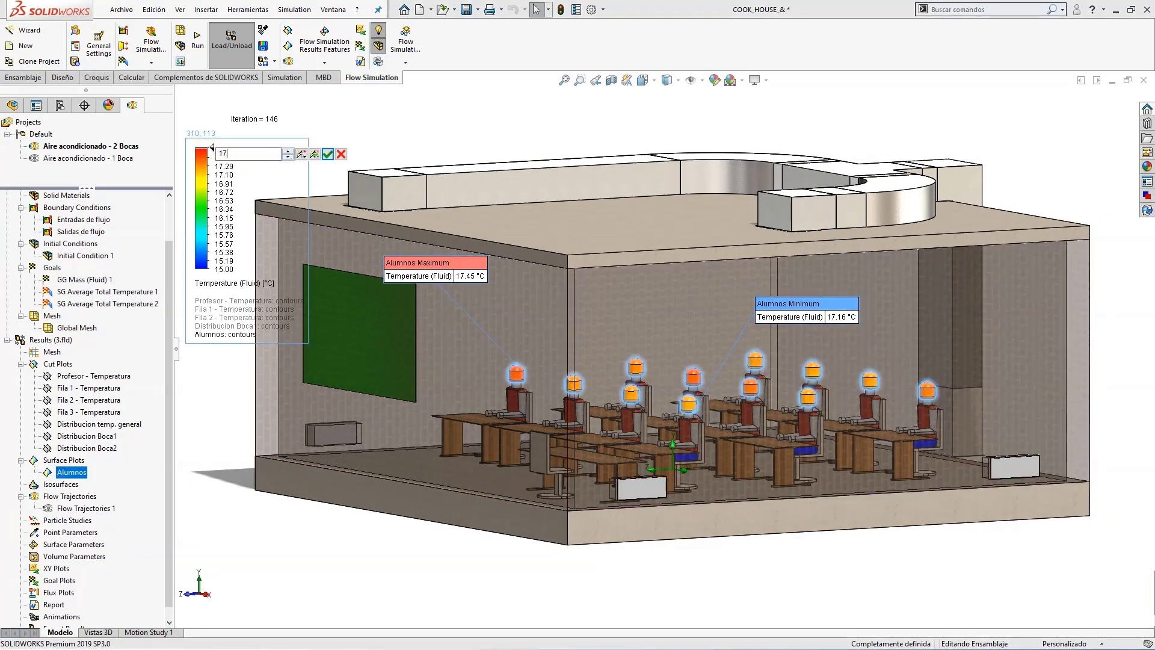
left_click(223, 269)
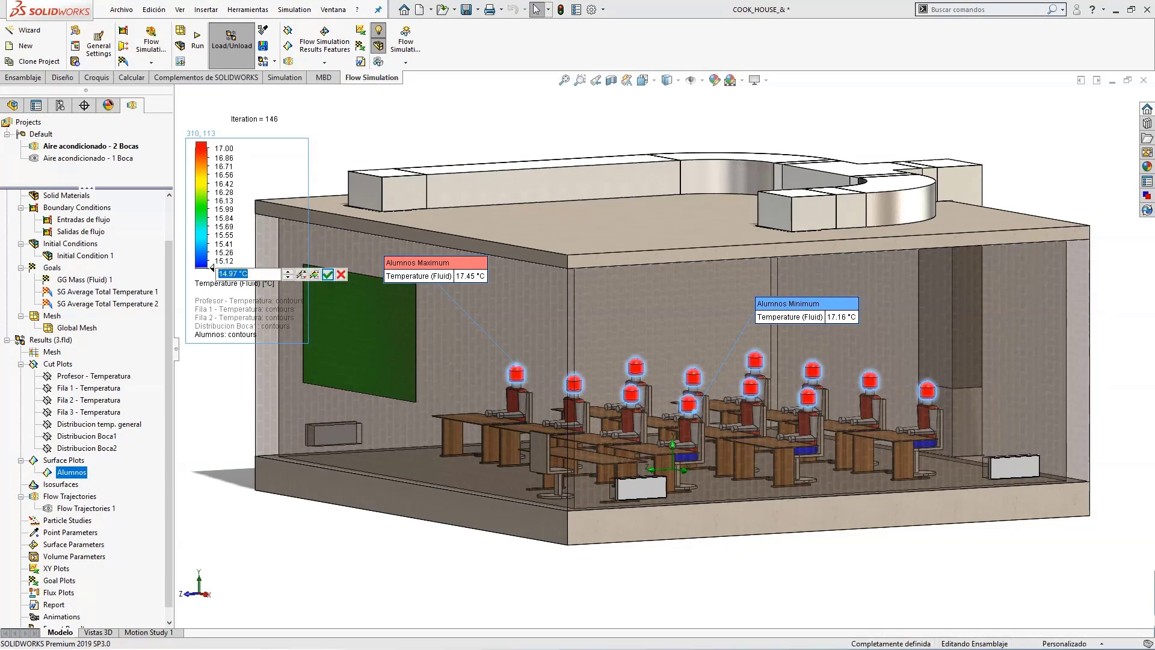
type("17")
key("Return")
left_click(398, 131)
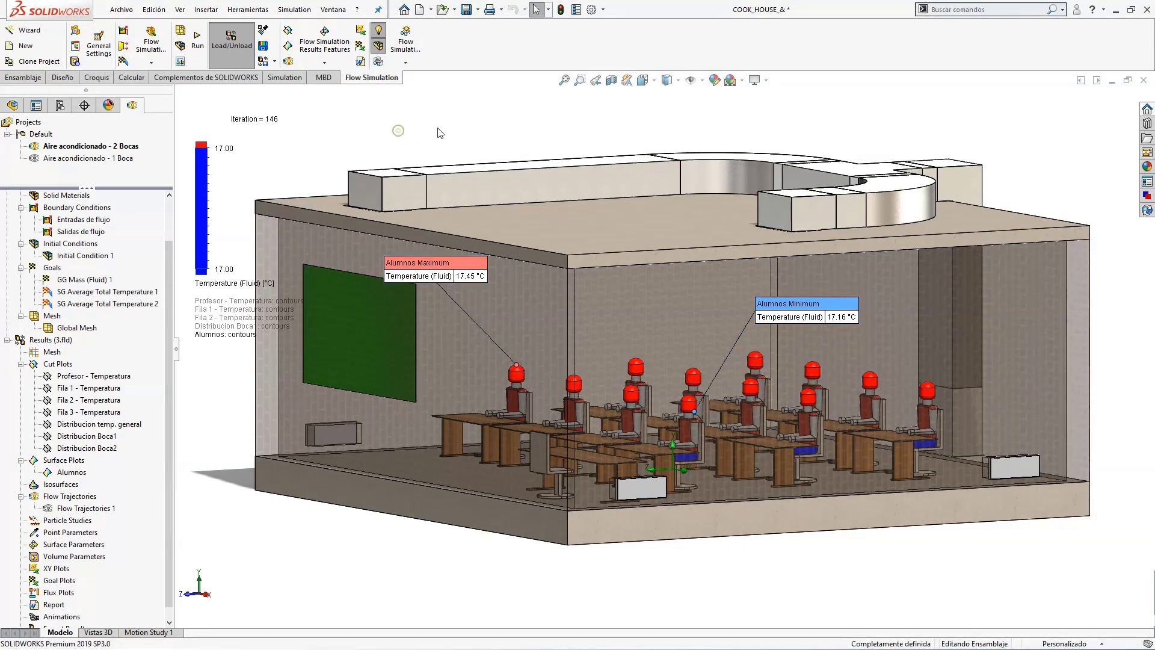
Set the legend's minimum temperature to 16.5 °C and examine the colours on the students' heads.
mouse_move(398, 131)
middle_mouse_down()
mouse_move(472, 118)
mouse_move(389, 119)
middle_mouse_up()
left_click(212, 268)
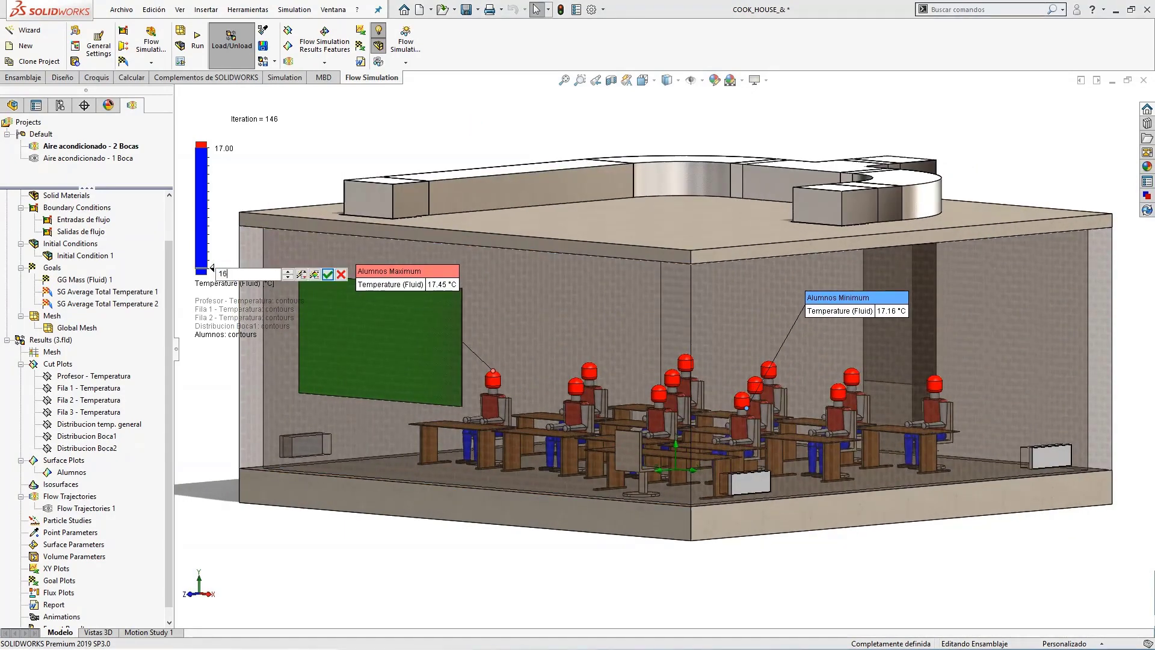
key("Return")
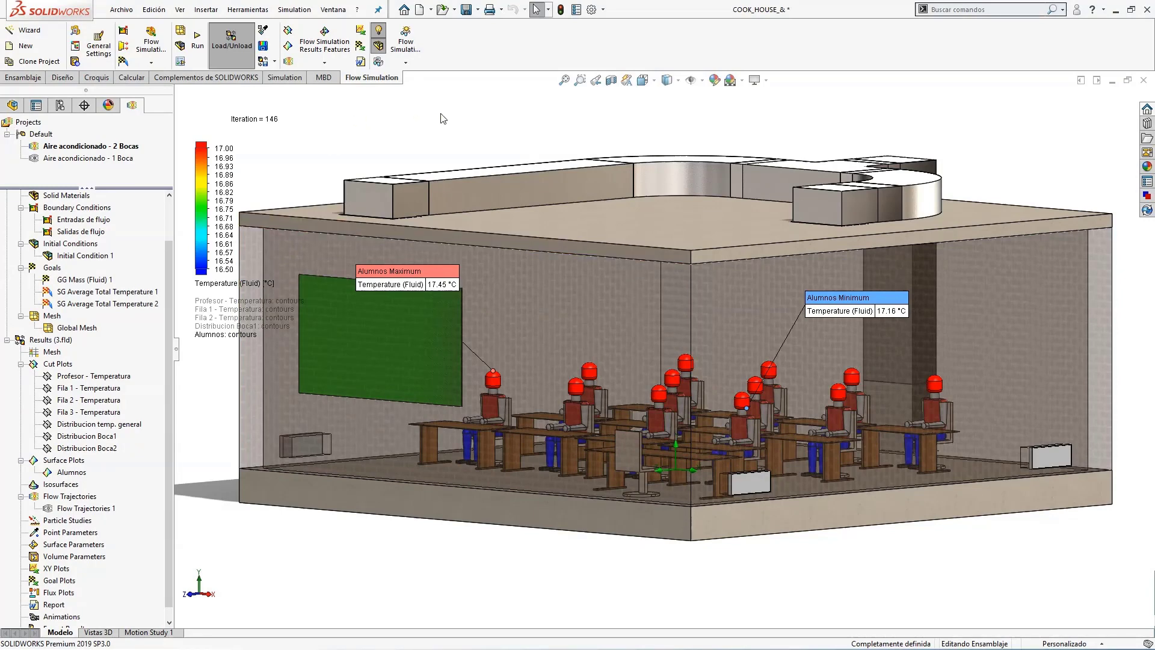
mouse_move(441, 118)
middle_mouse_down()
mouse_move(342, 110)
mouse_move(448, 120)
middle_mouse_up()
scroll(821, 382, "up", 2)
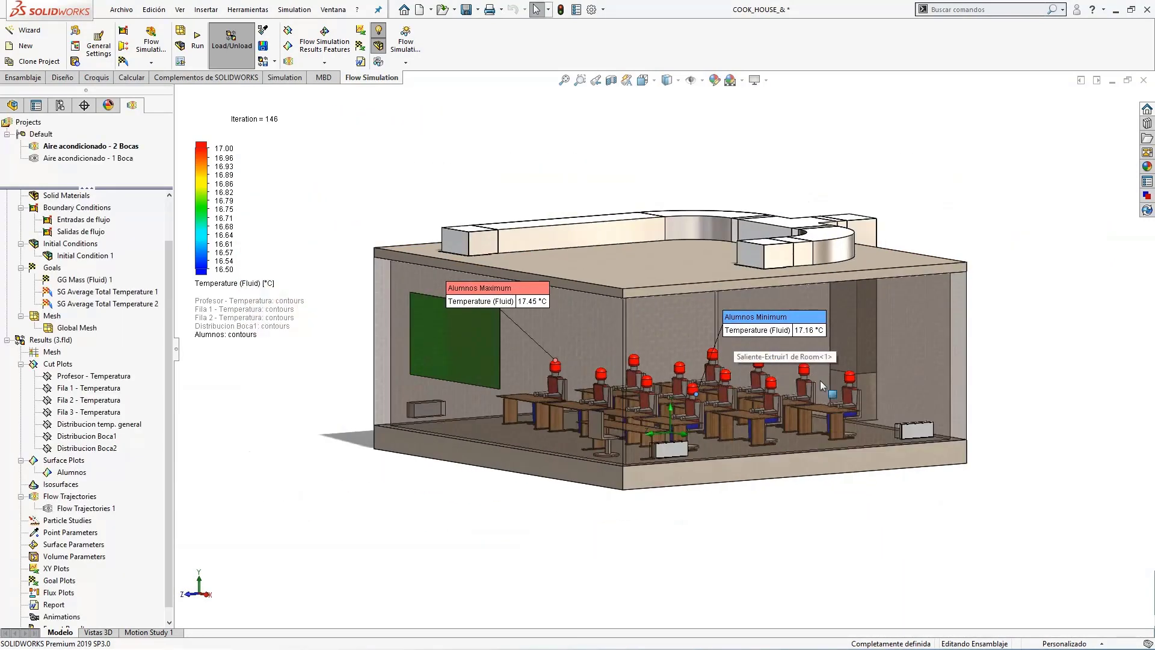
scroll(820, 382, "down", 2)
middle_click_drag(837, 374, 859, 387)
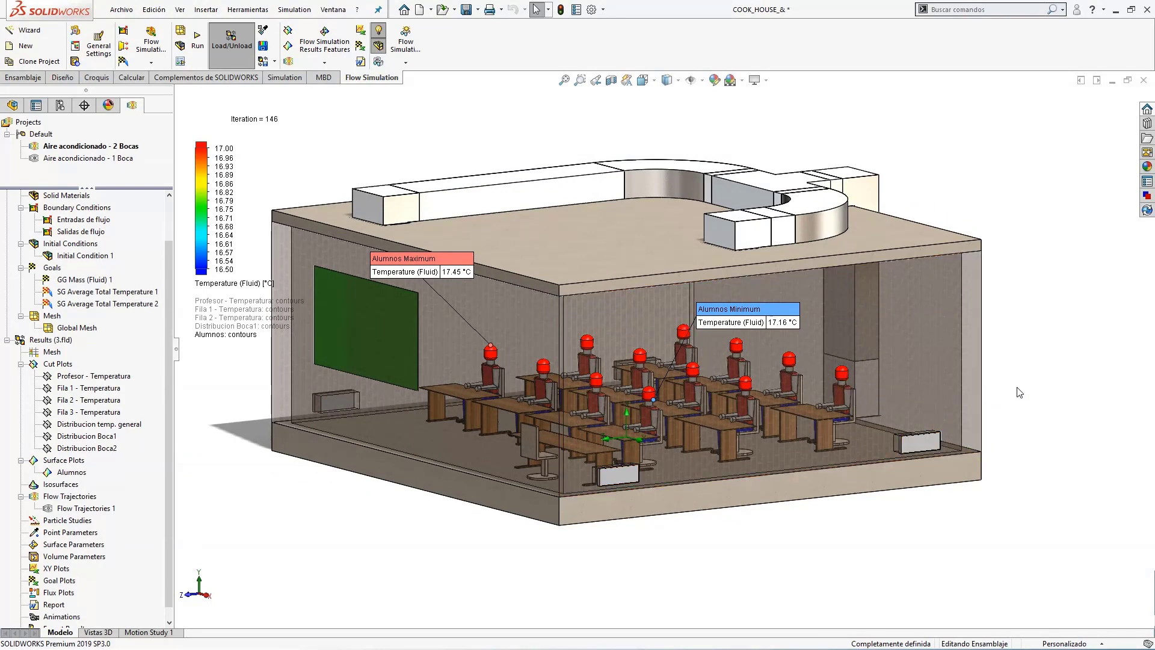
Hide the Alumnos surface plot and view the classroom model without results.
right_click(84, 474)
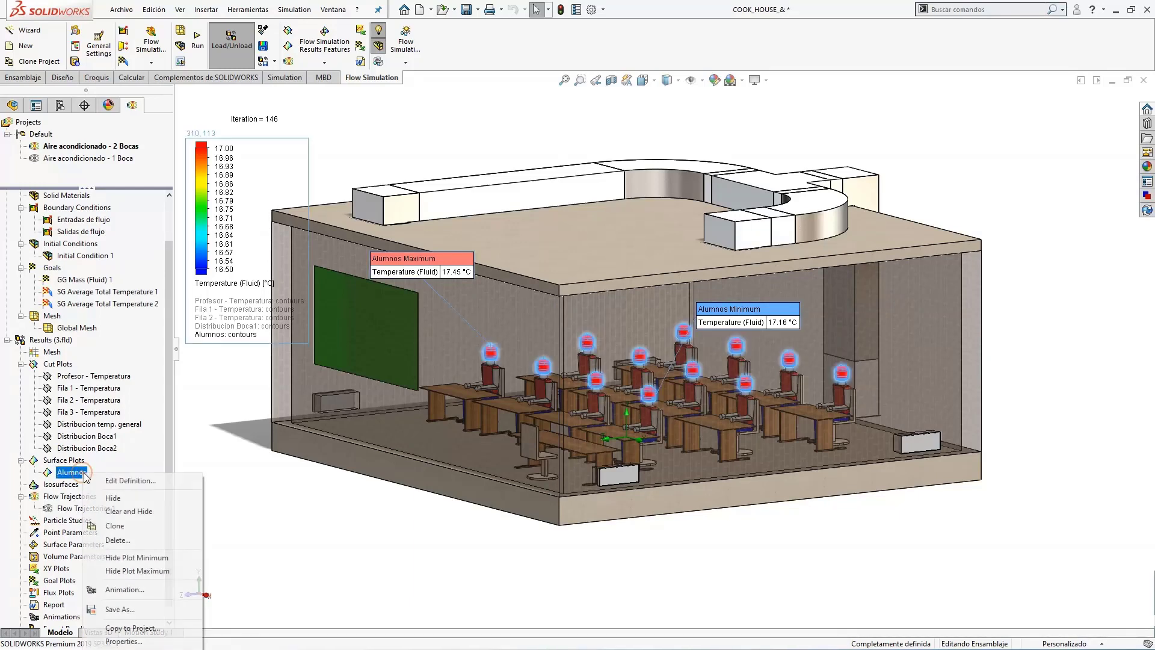
left_click(124, 497)
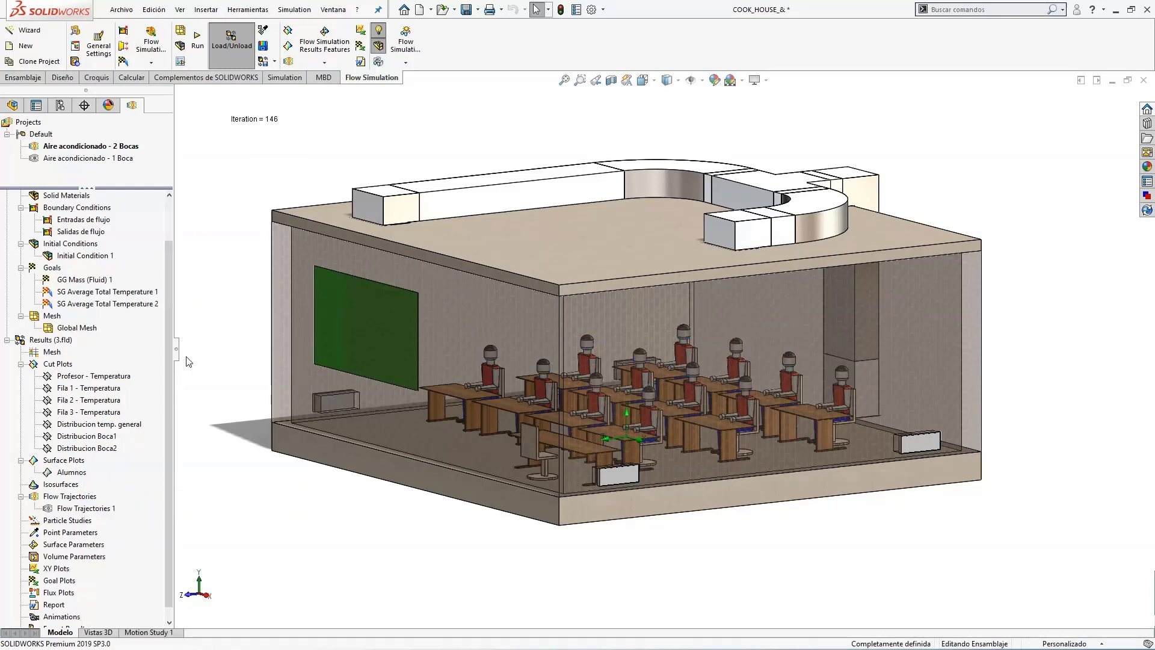
middle_click_drag(619, 330, 568, 216)
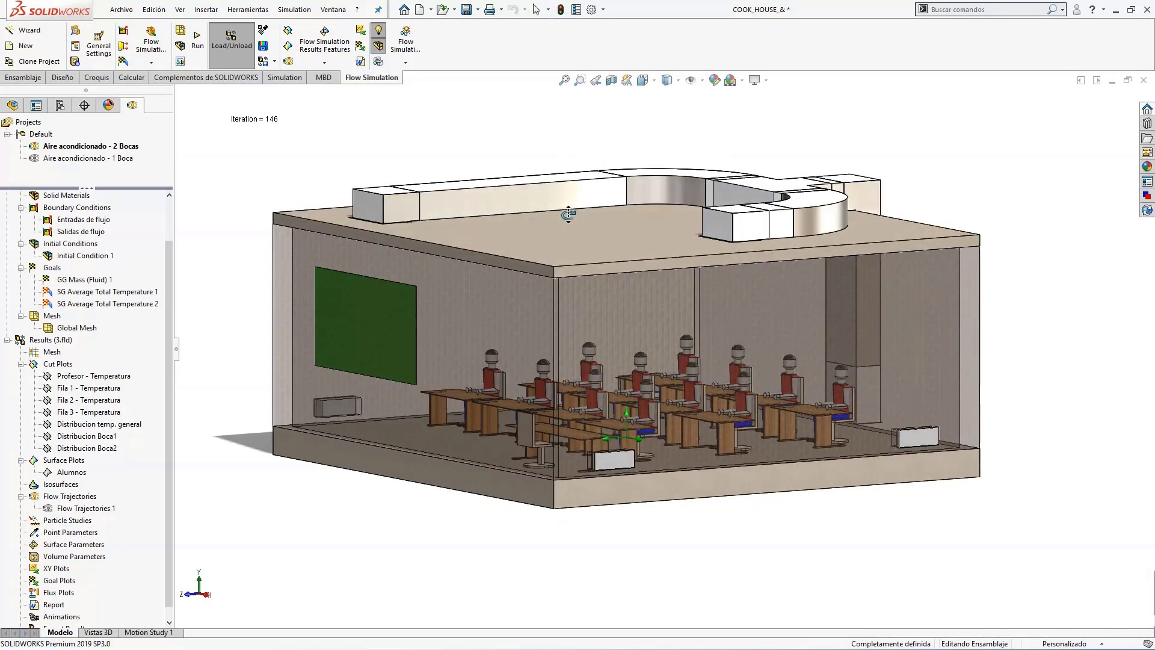
Switch to the PowerPoint slide show and advance to the Conclusiones slide comparing the one- and two-injection studies.
key("alt+Tab")
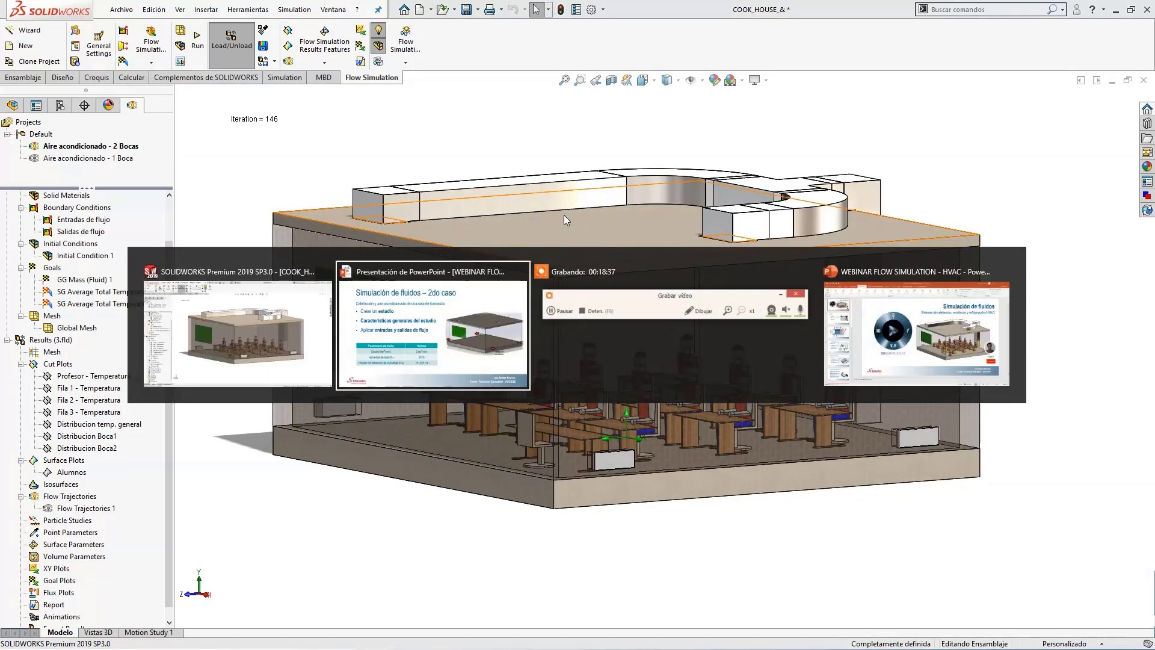
key("Right")
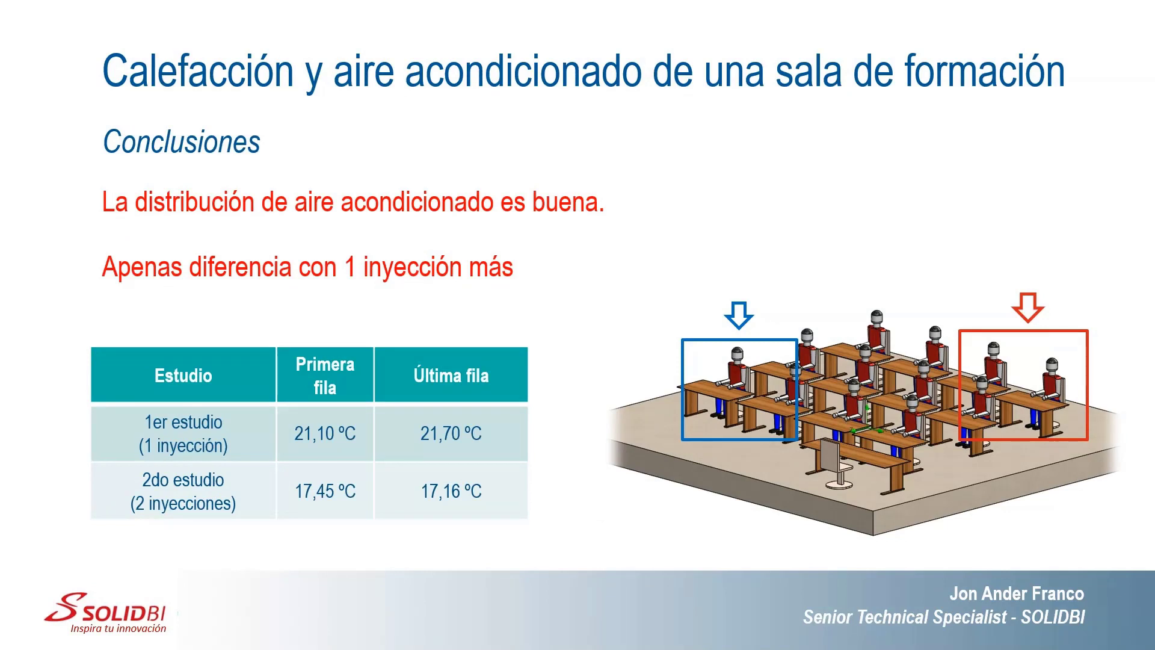